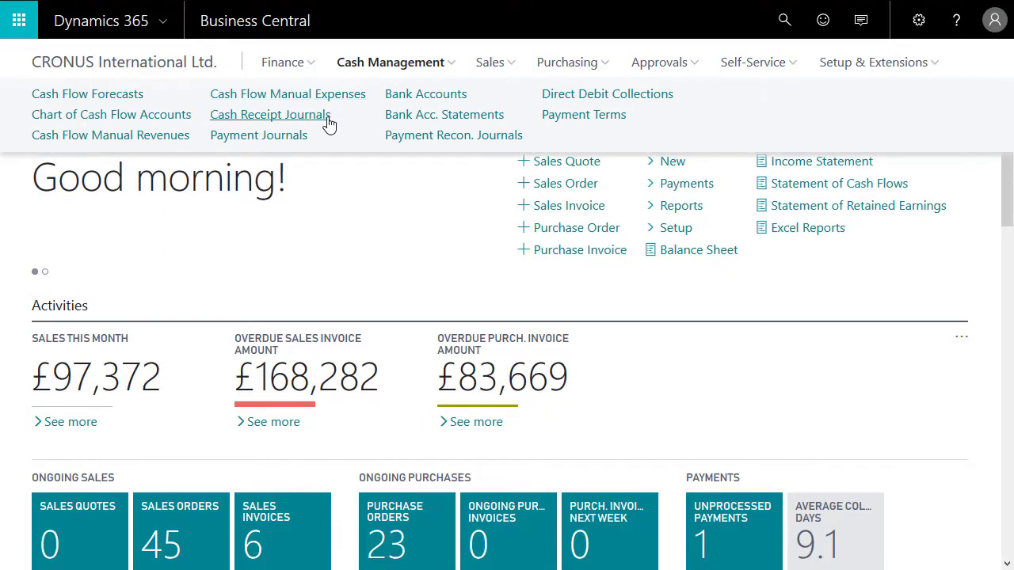
Open the BANK cash receipt journal and set the first line's document type to Payment
left_click(271, 115)
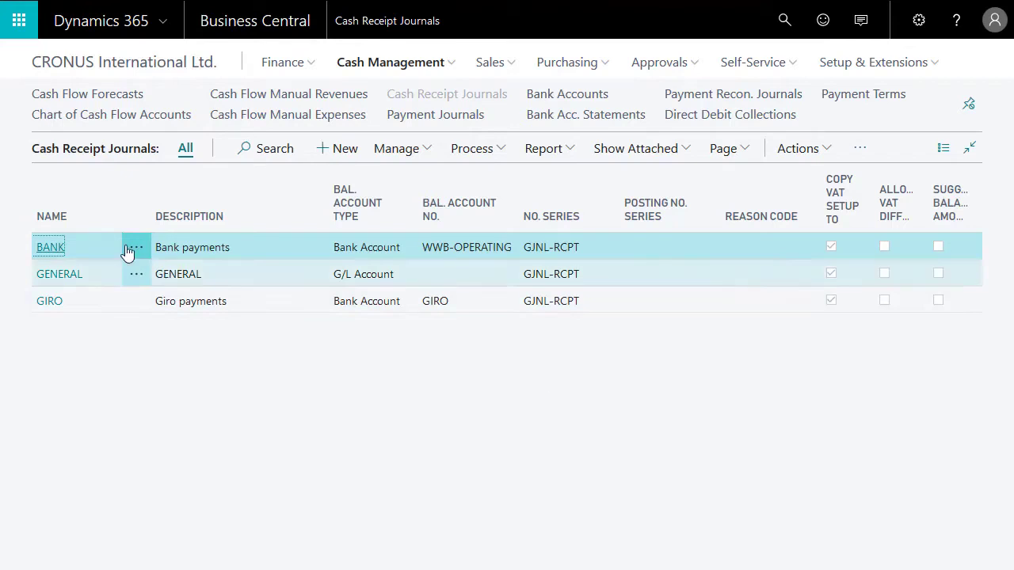
left_click(49, 248)
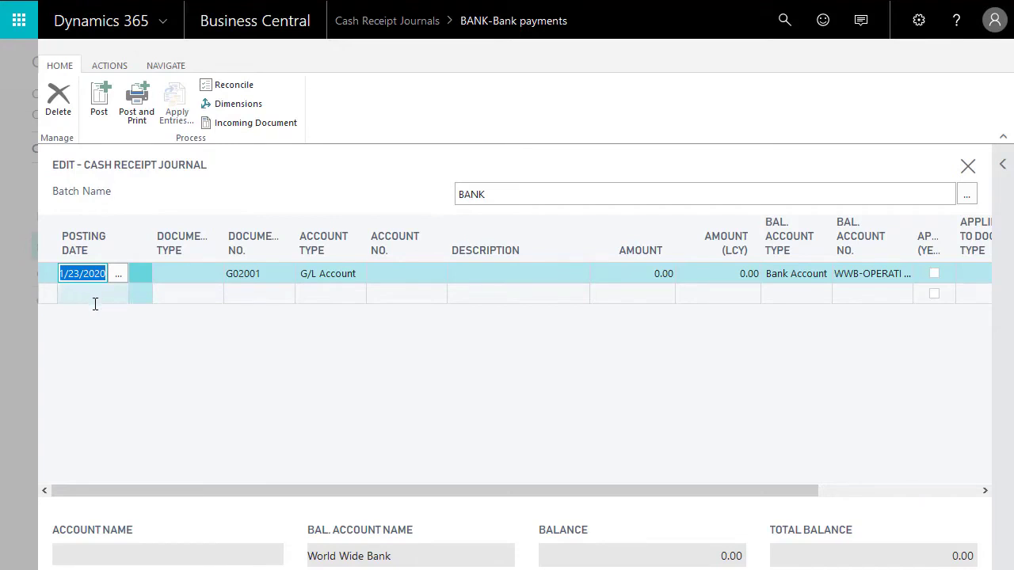
key("Tab")
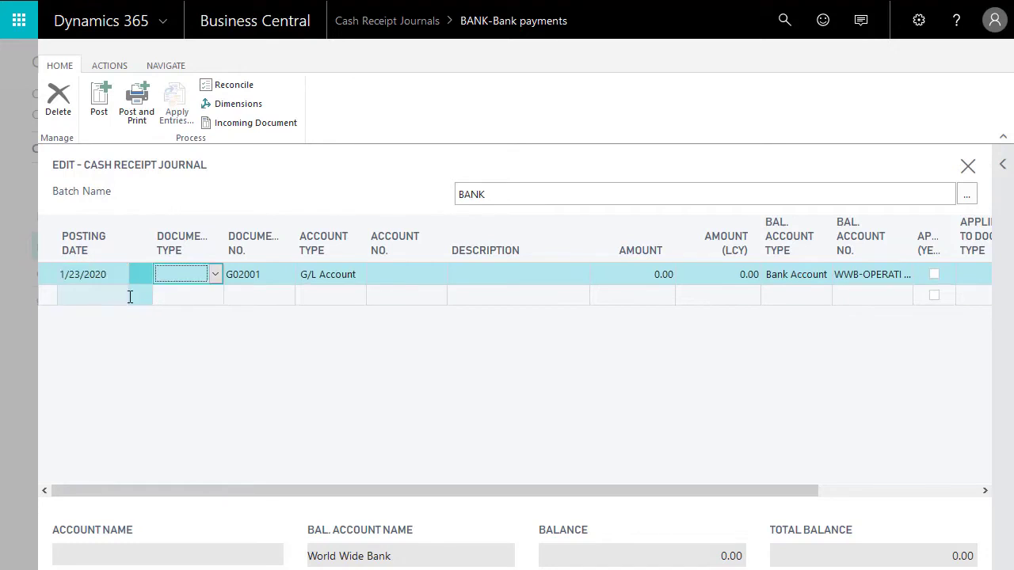
left_click(215, 275)
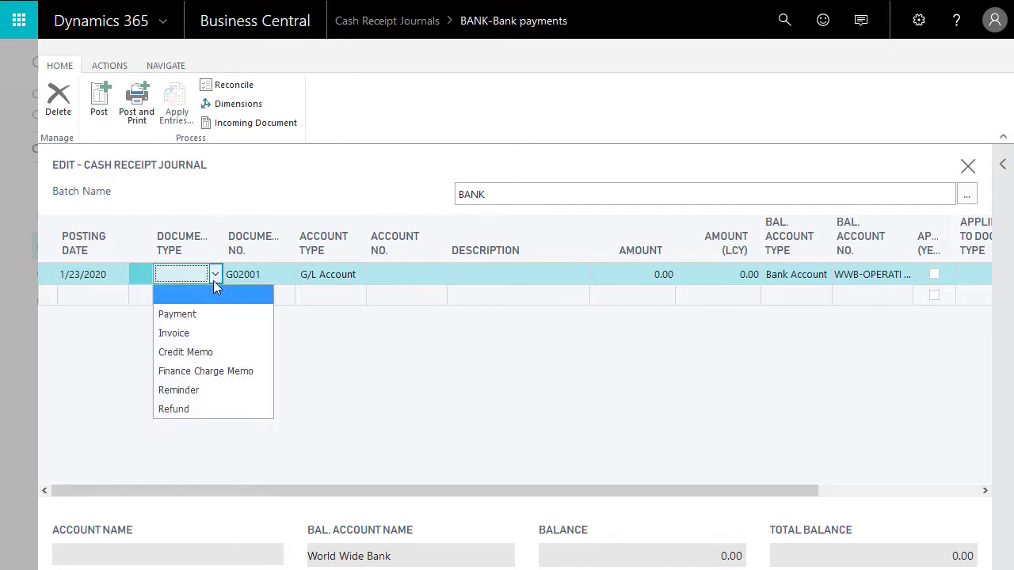
left_click(183, 314)
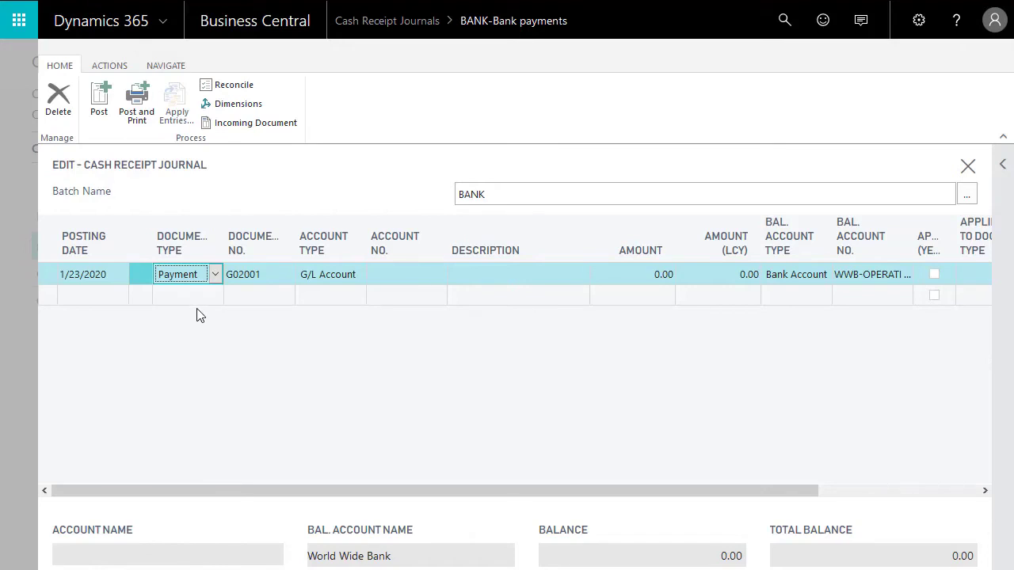
Set the account type of the cash receipt line to Customer, keeping the proposed document number
key("Tab")
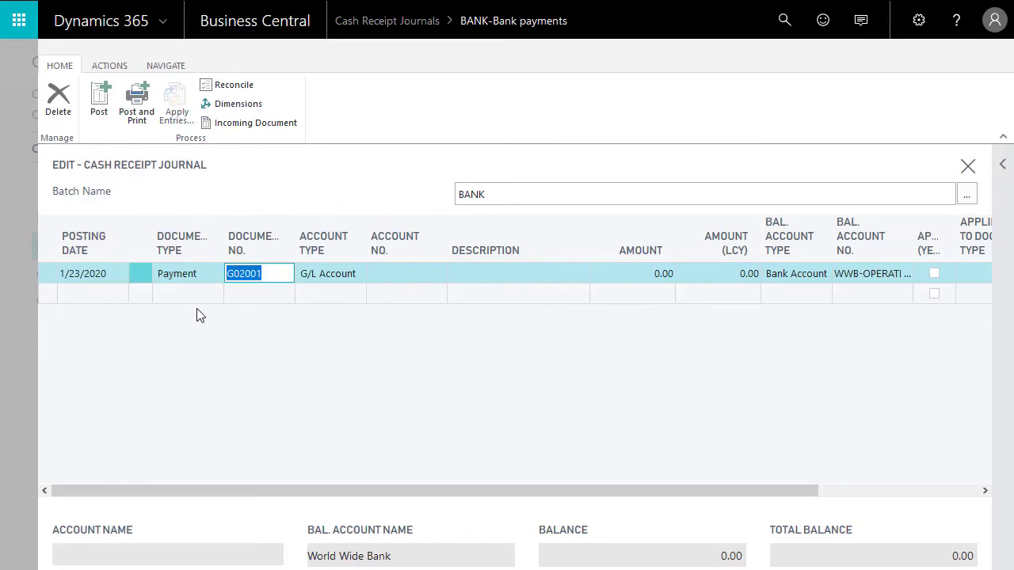
key("Tab")
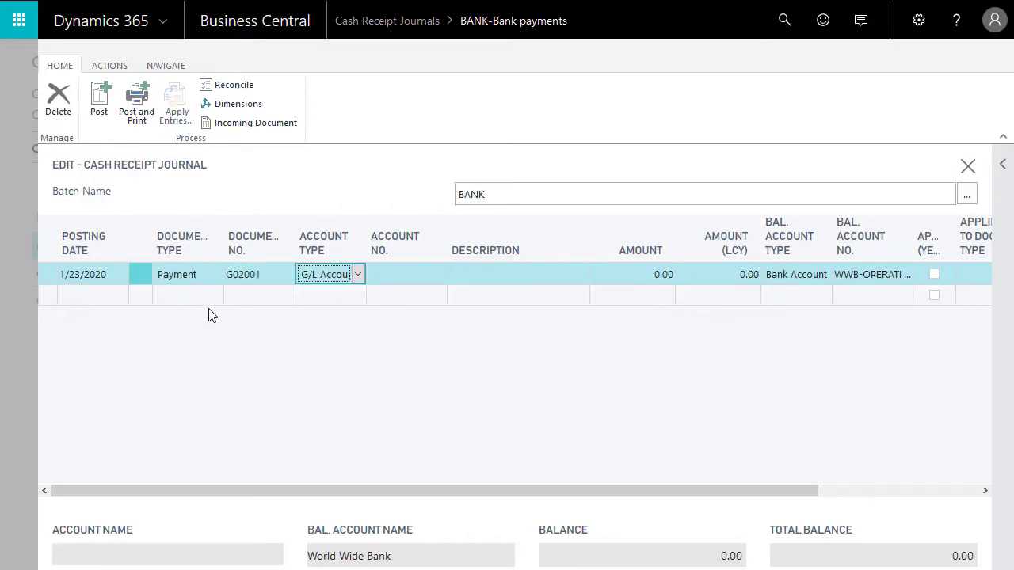
left_click(358, 274)
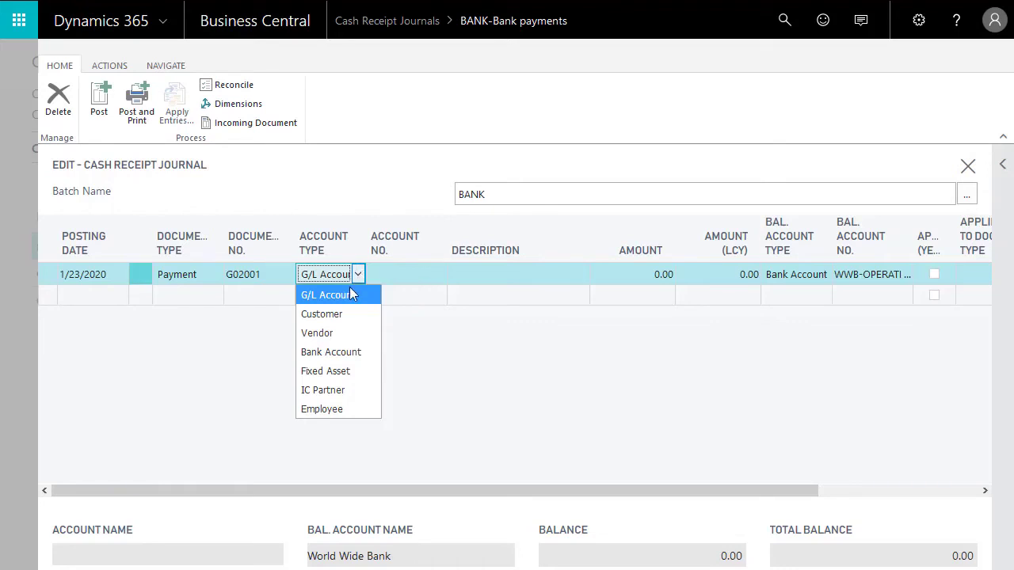
left_click(330, 315)
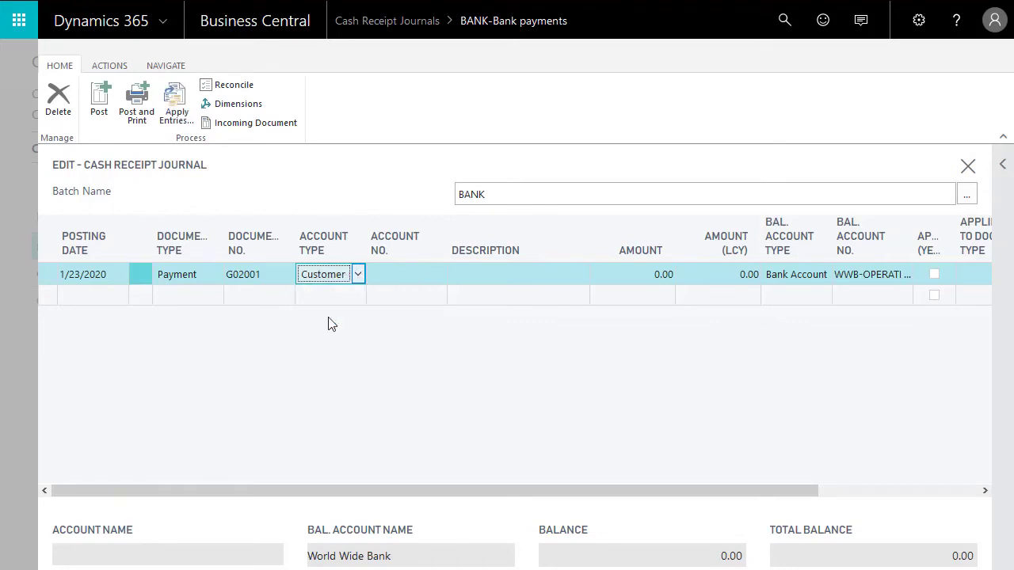
Choose The Cannon Group PLC as the customer account on the cash receipt line
key("Tab")
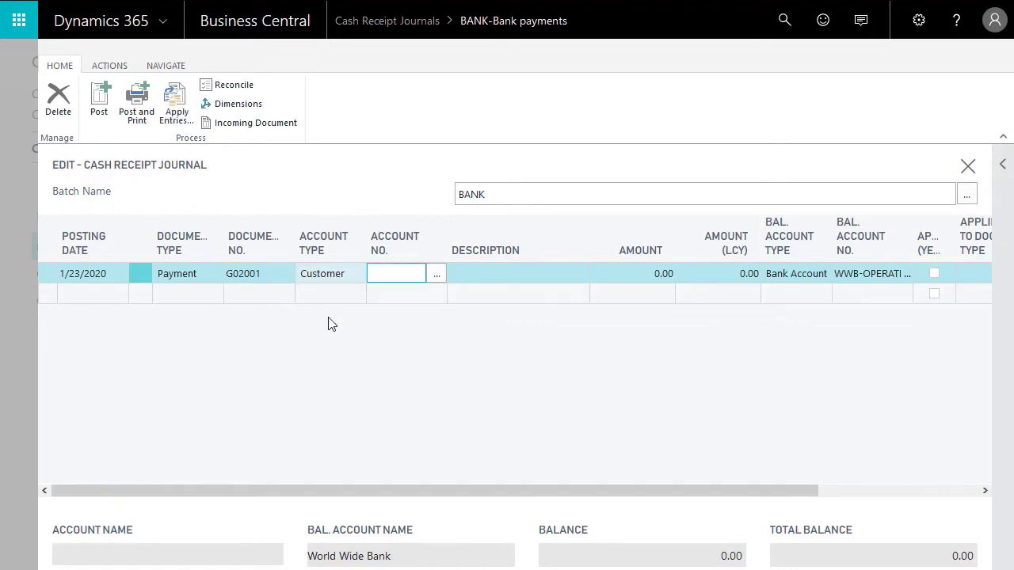
left_click(436, 277)
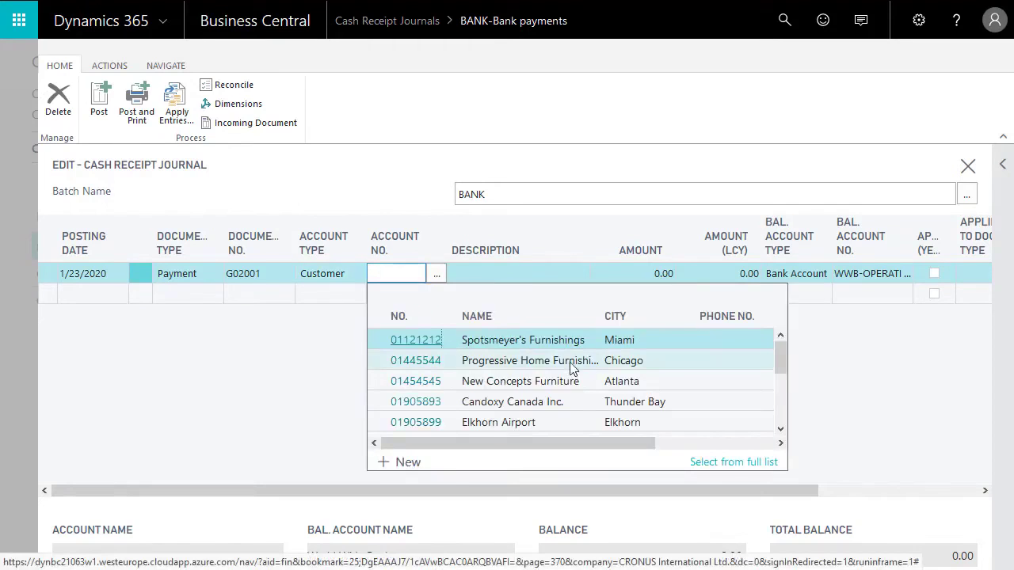
left_click(780, 428)
left_click(780, 428)
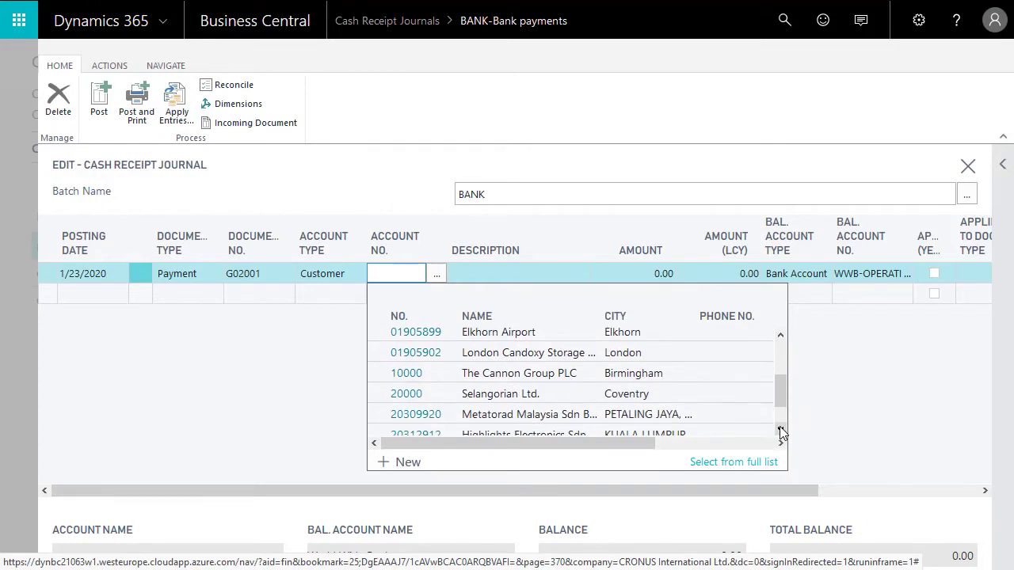
left_click(510, 381)
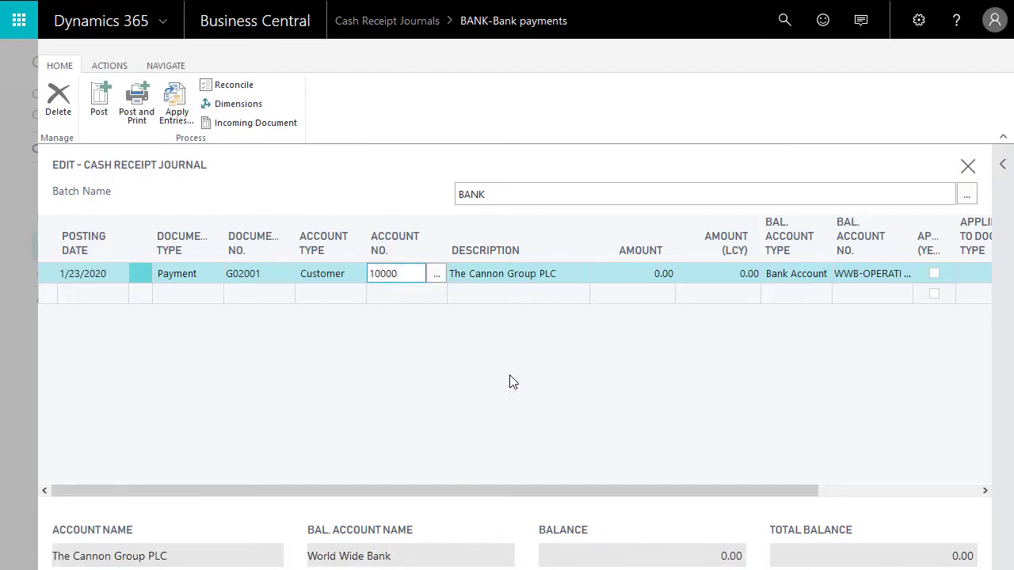
Apply the cash receipt line to the customer's invoice posted on 1/5/2020 through its Applies-to Doc. No. lookup
key("Tab")
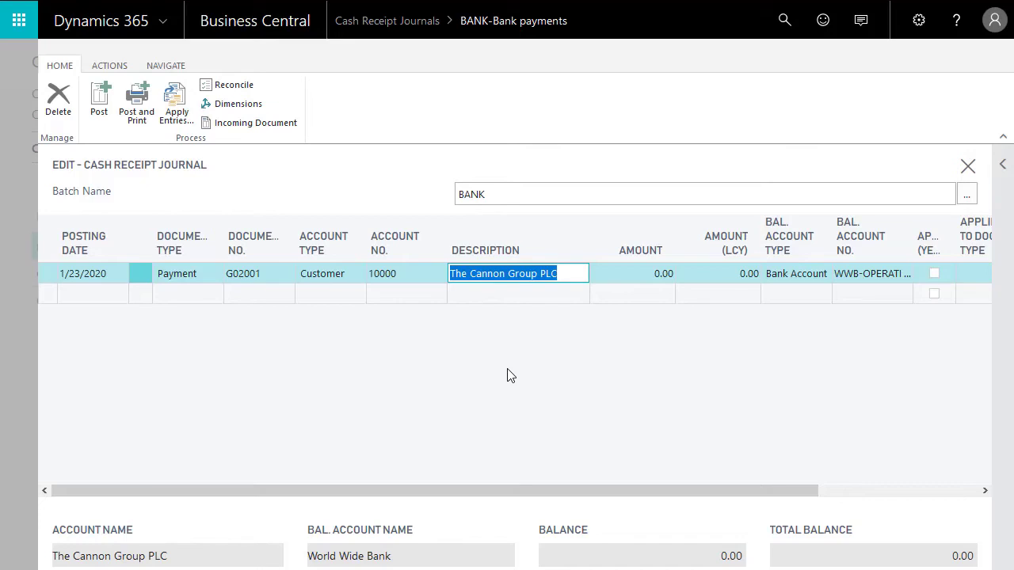
key("Tab")
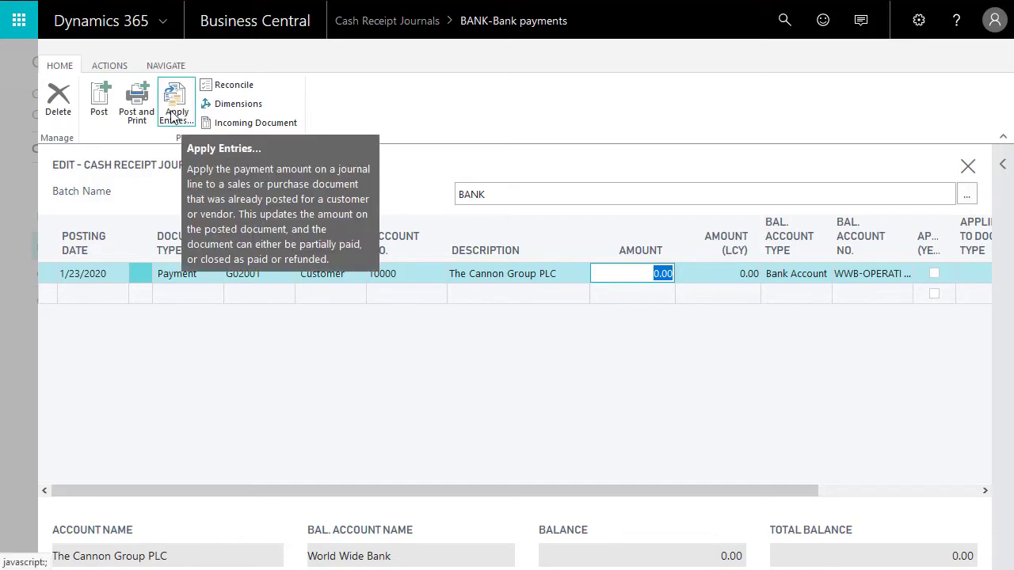
left_click_drag(285, 488, 466, 507)
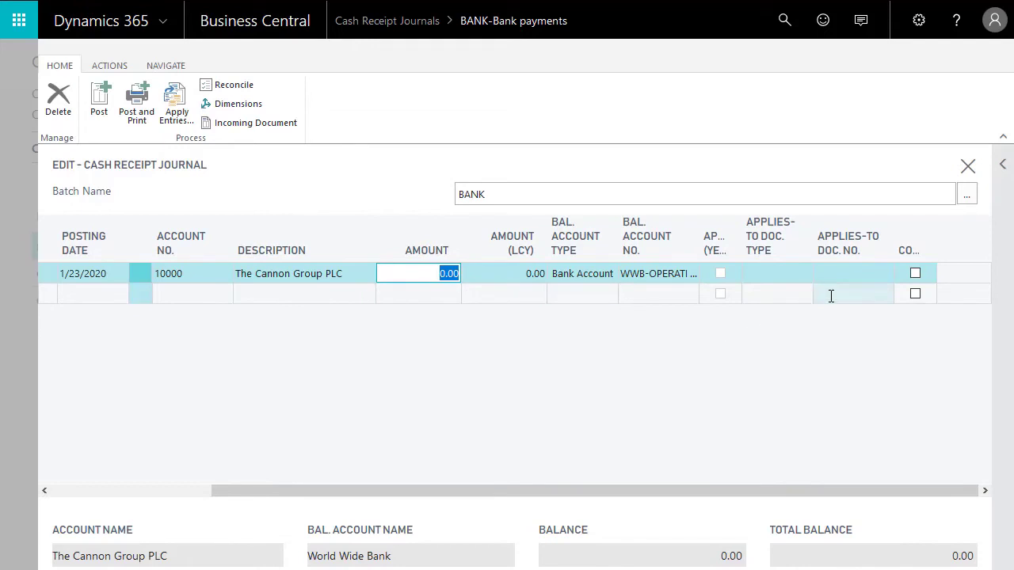
left_click(833, 269)
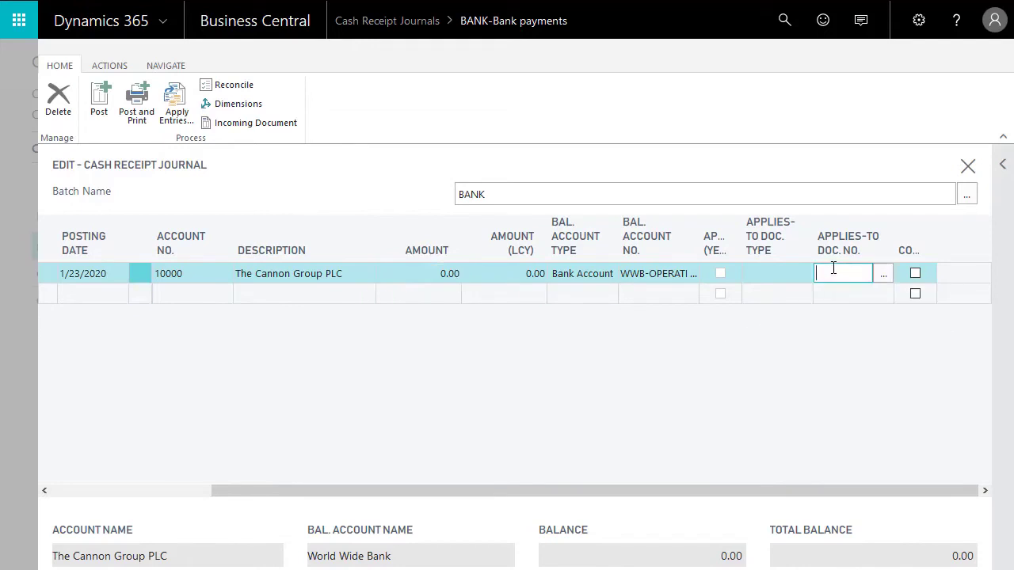
left_click(884, 274)
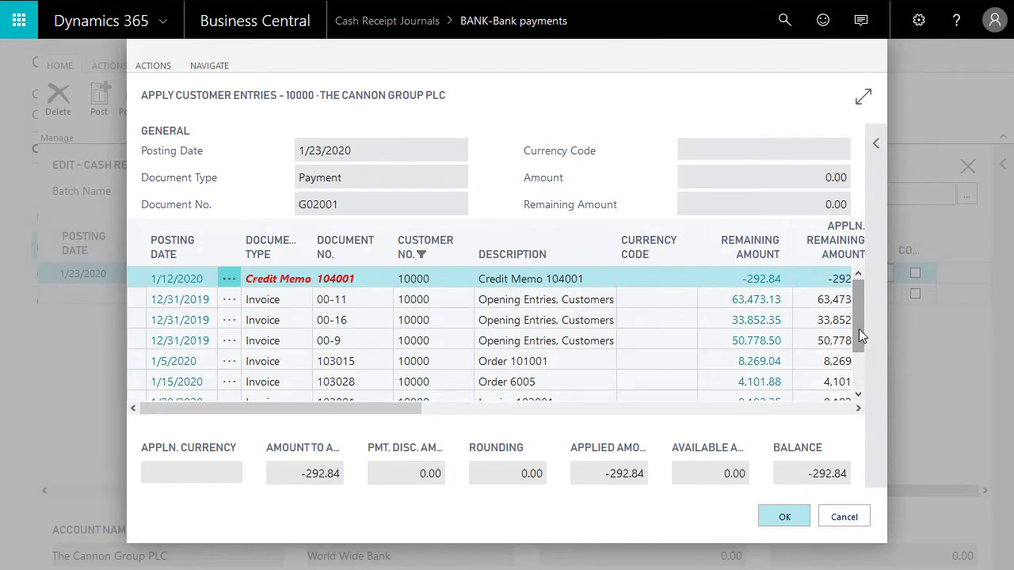
left_click(585, 363)
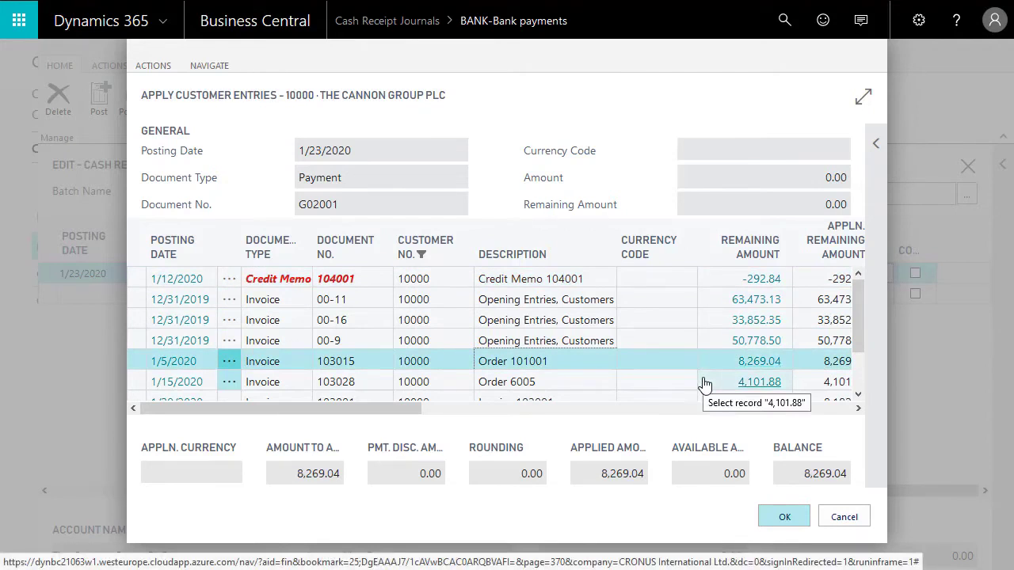
left_click(782, 517)
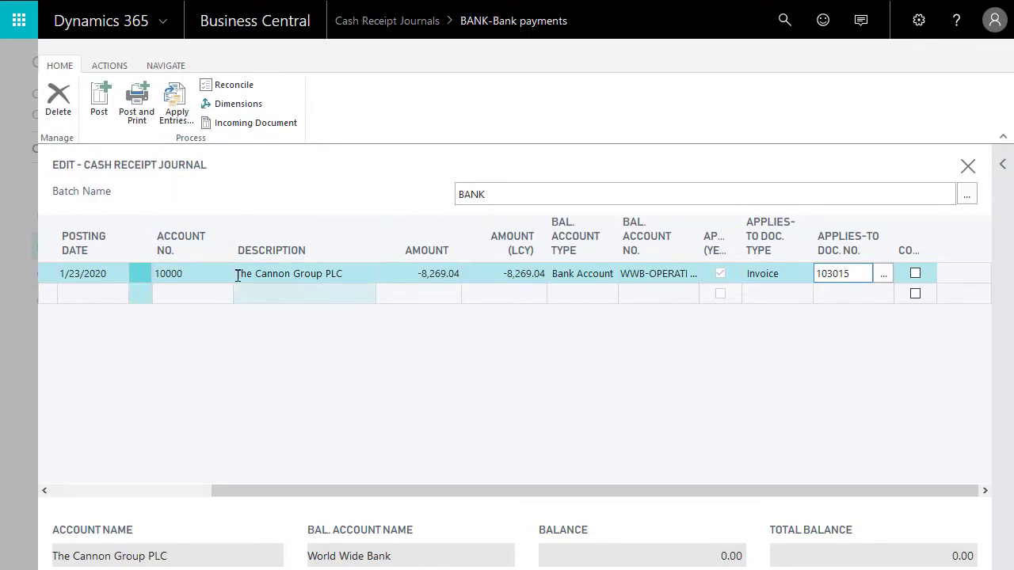
Post the cash receipt journal lines and return to the home page
left_click(99, 105)
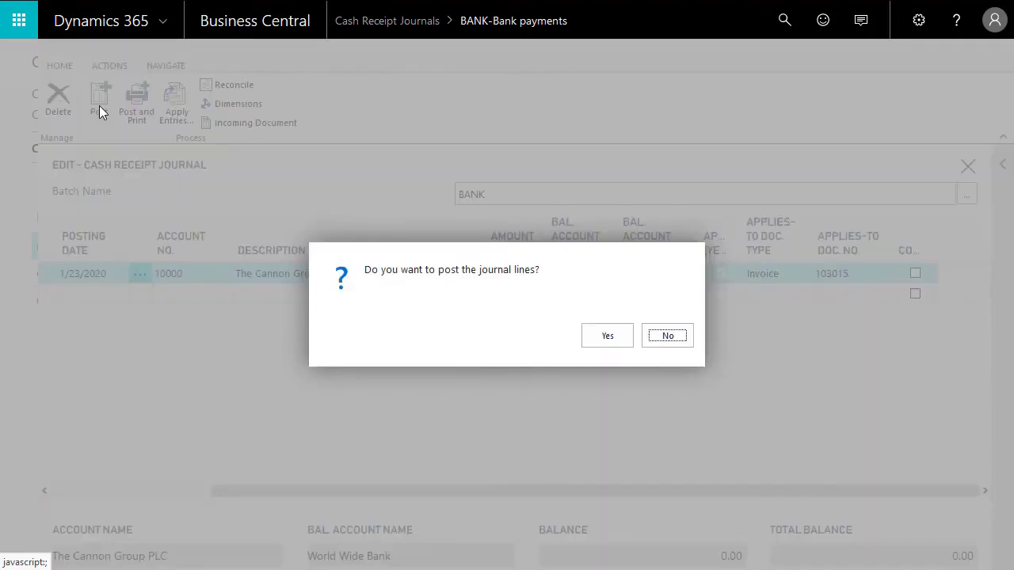
left_click(603, 339)
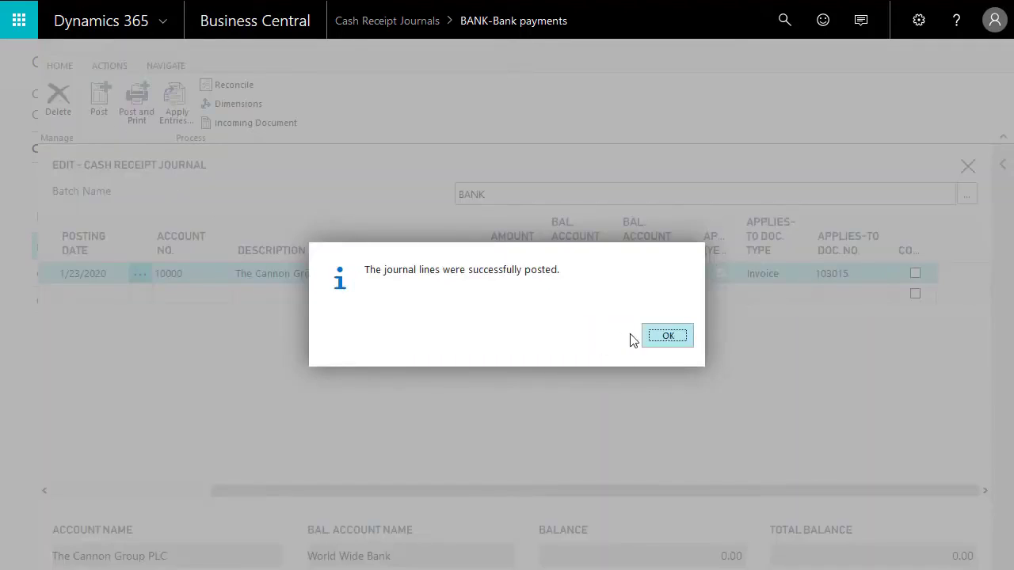
left_click(666, 344)
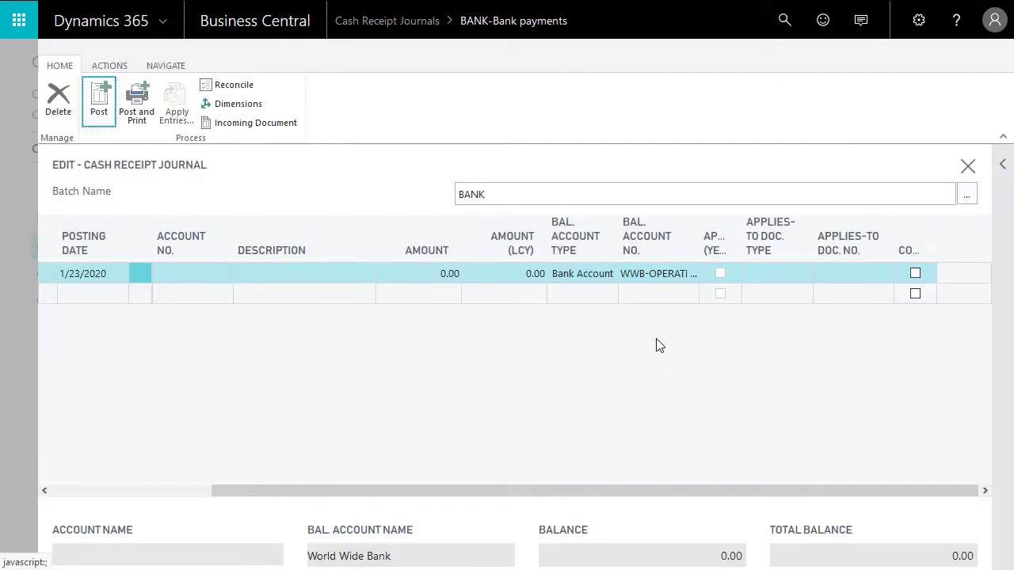
key("Escape")
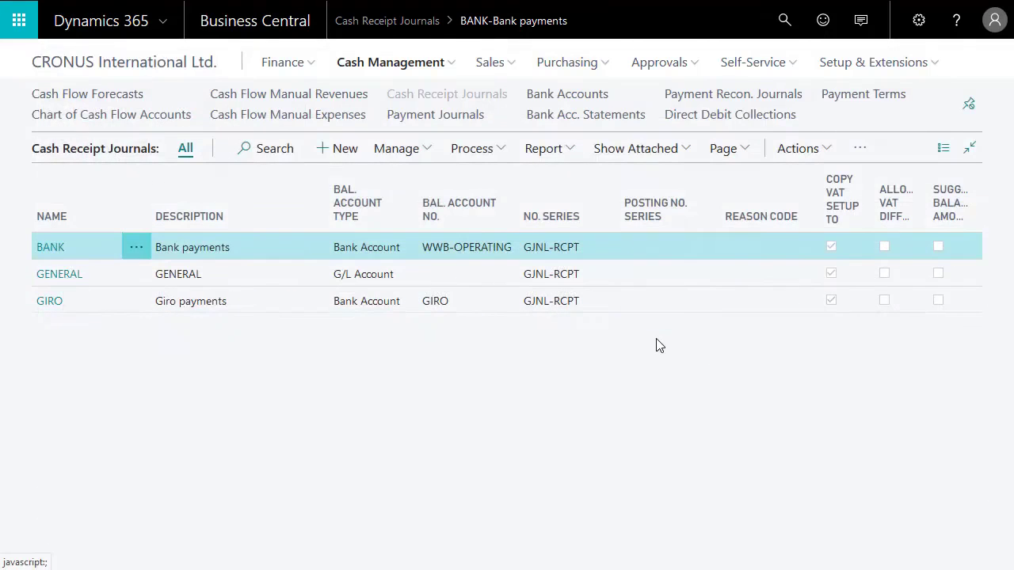
key("Escape")
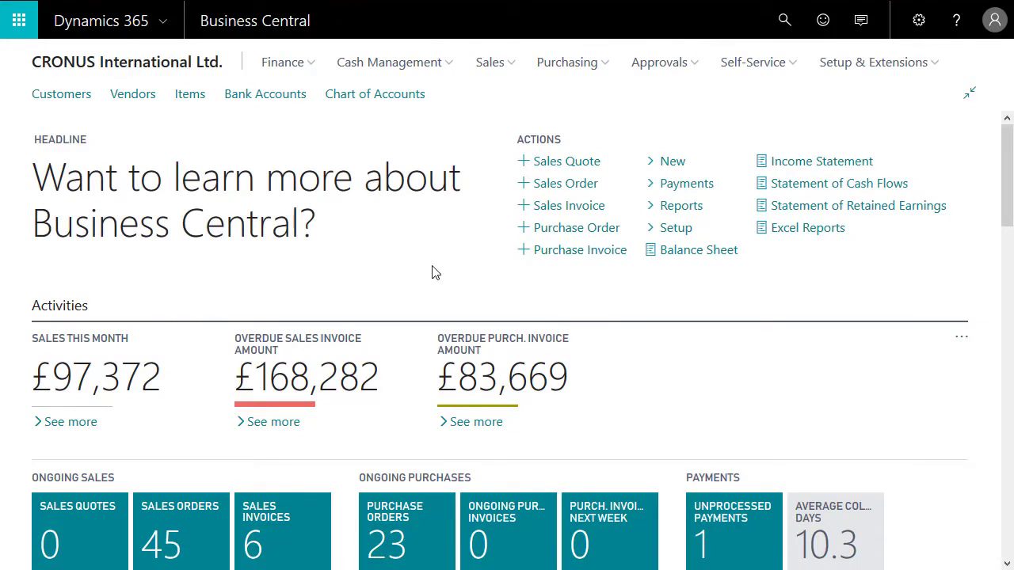
Open the BANK payment journal and collapse its pane of incoming document files and payment file errors
left_click(358, 70)
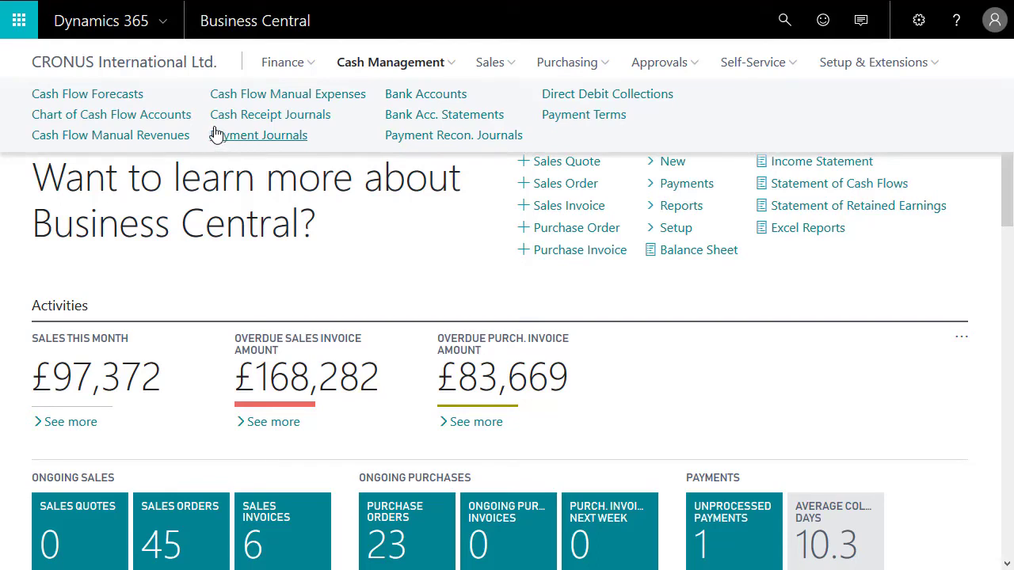
left_click(260, 136)
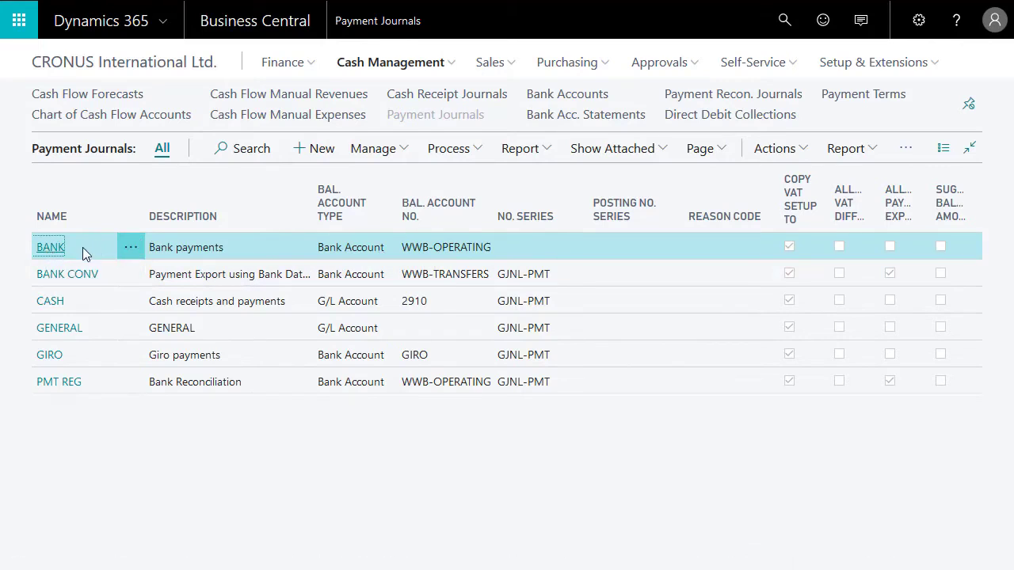
left_click(50, 247)
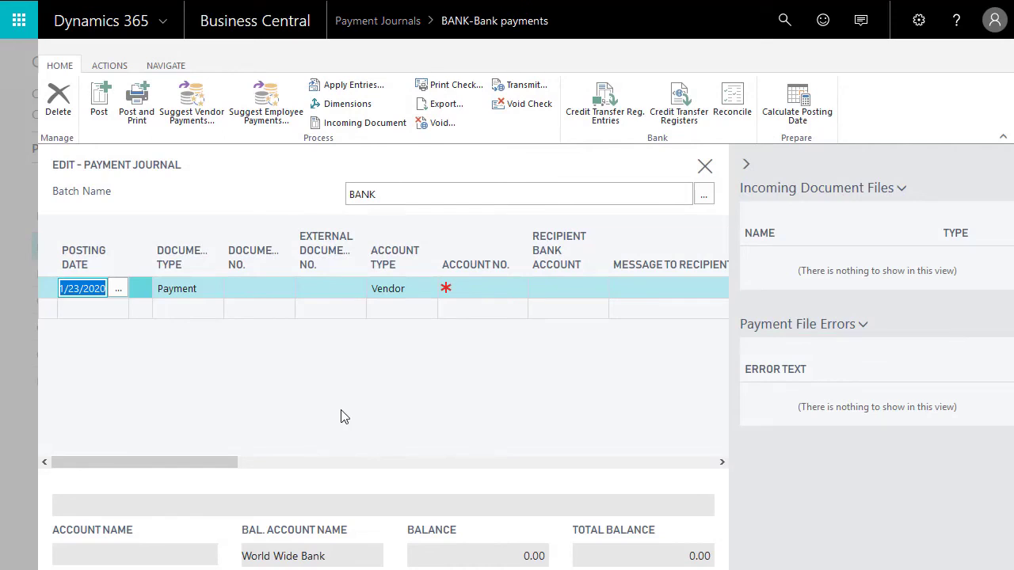
left_click(745, 164)
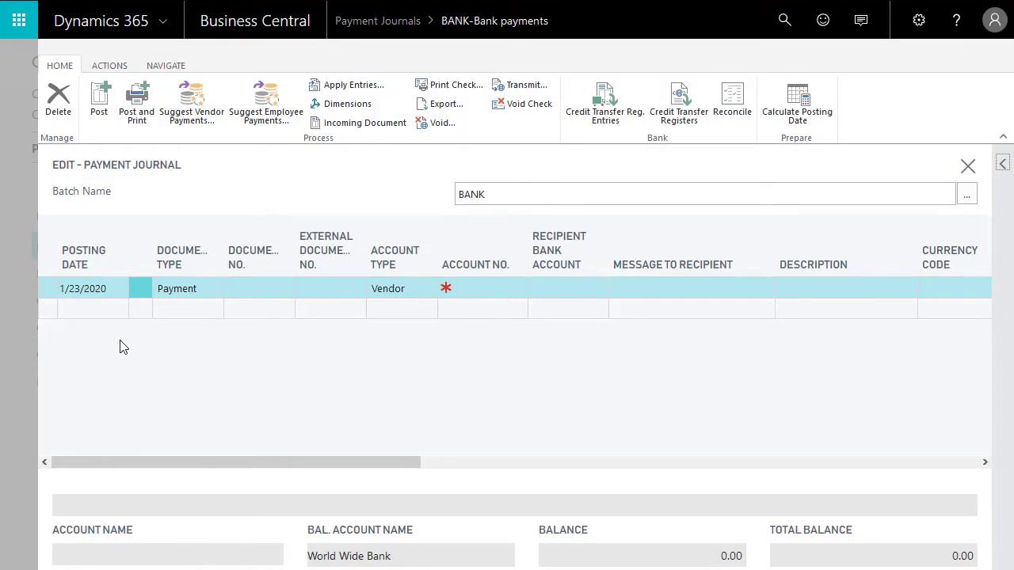
Enter PM001 as the document number on the payment line, keeping the proposed posting date and Payment type
left_click(101, 288)
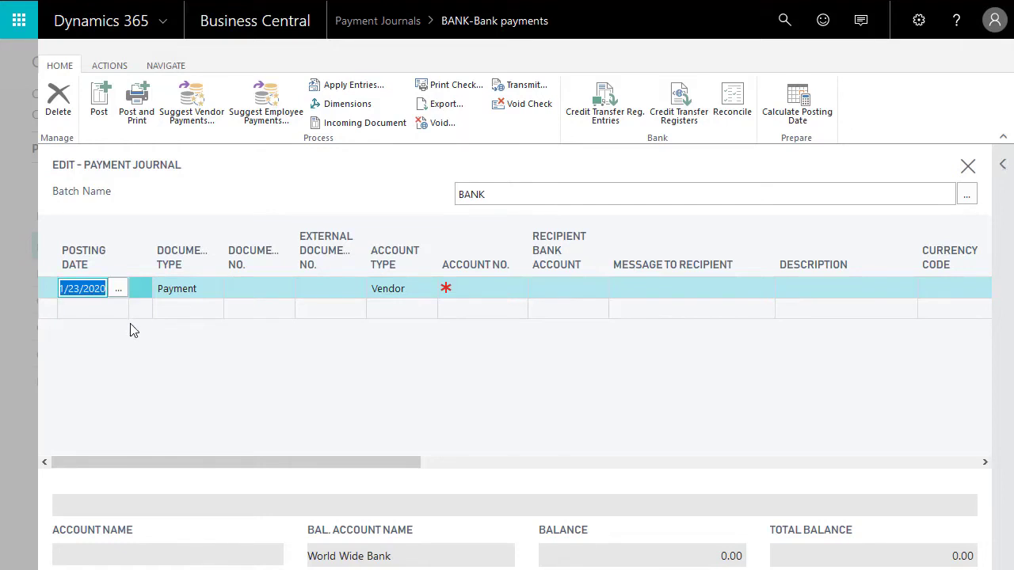
key("Tab")
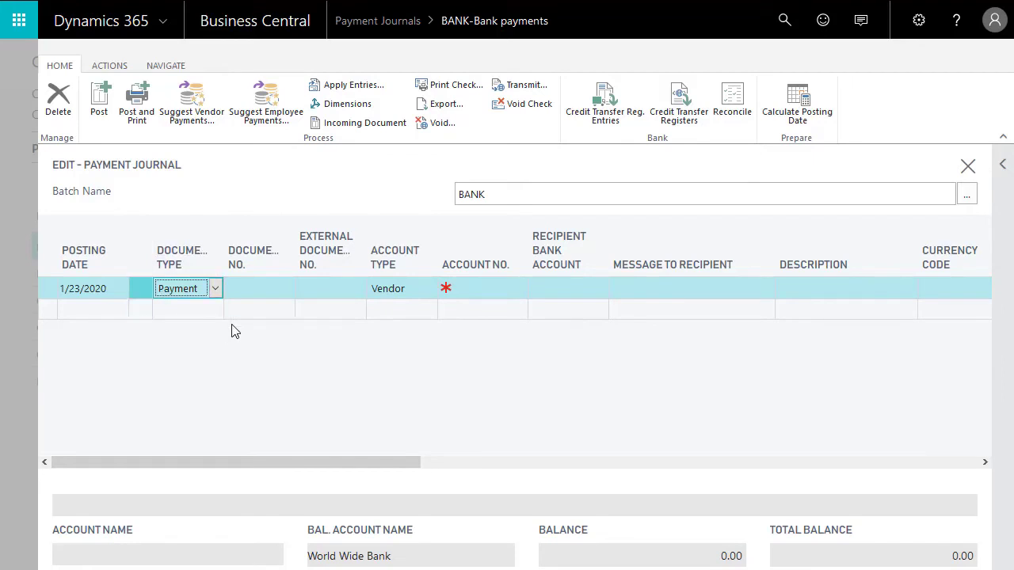
key("Tab")
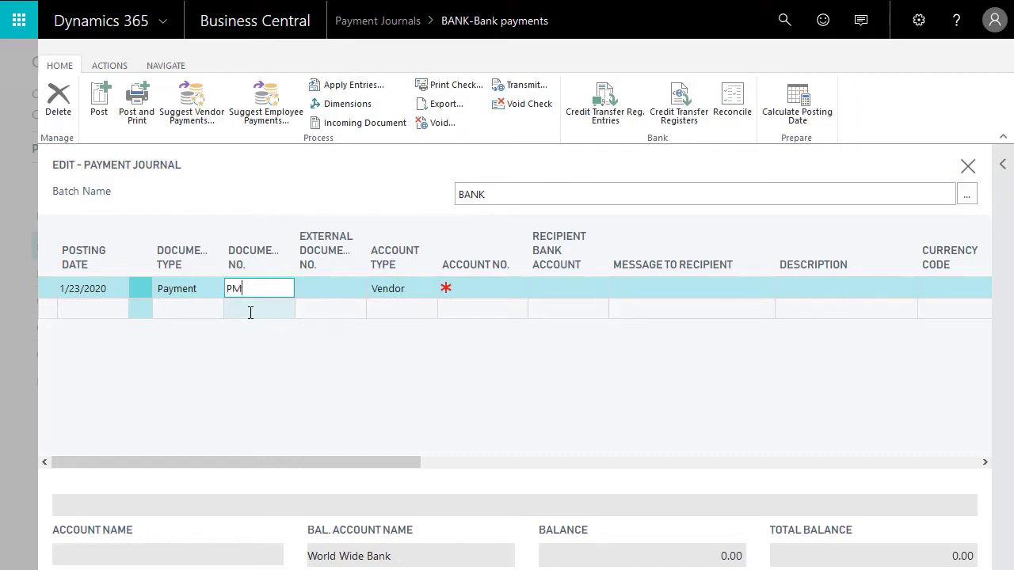
type("PM001")
key("Tab")
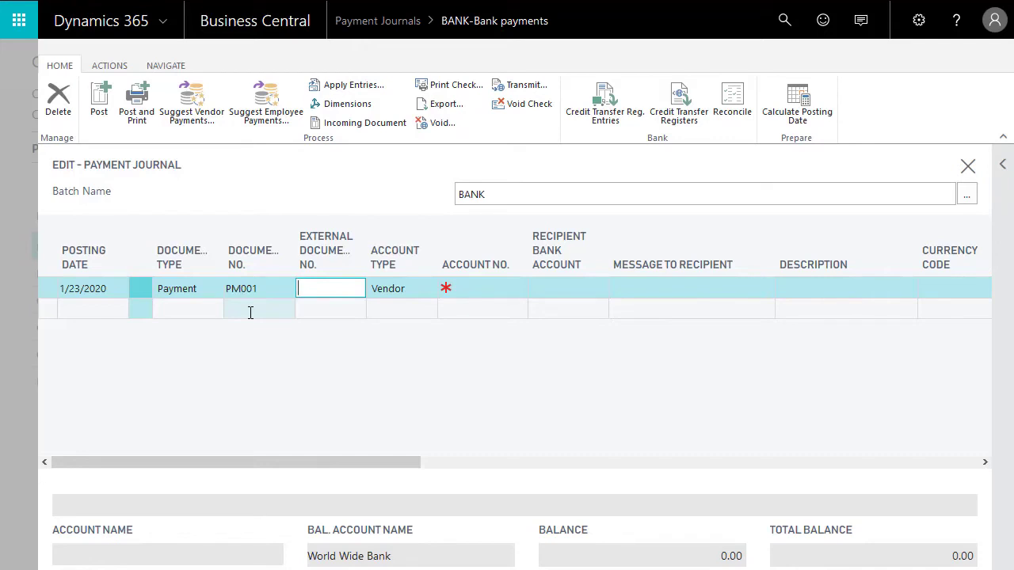
Keep Vendor as the payment line's account type and enter London Postmaster's vendor number as the account
key("Tab")
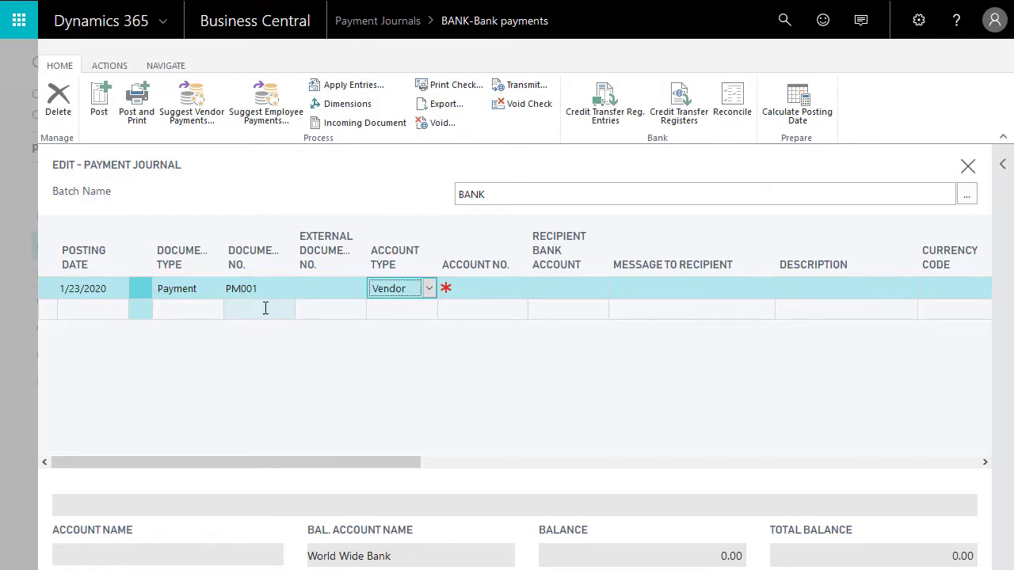
left_click(428, 289)
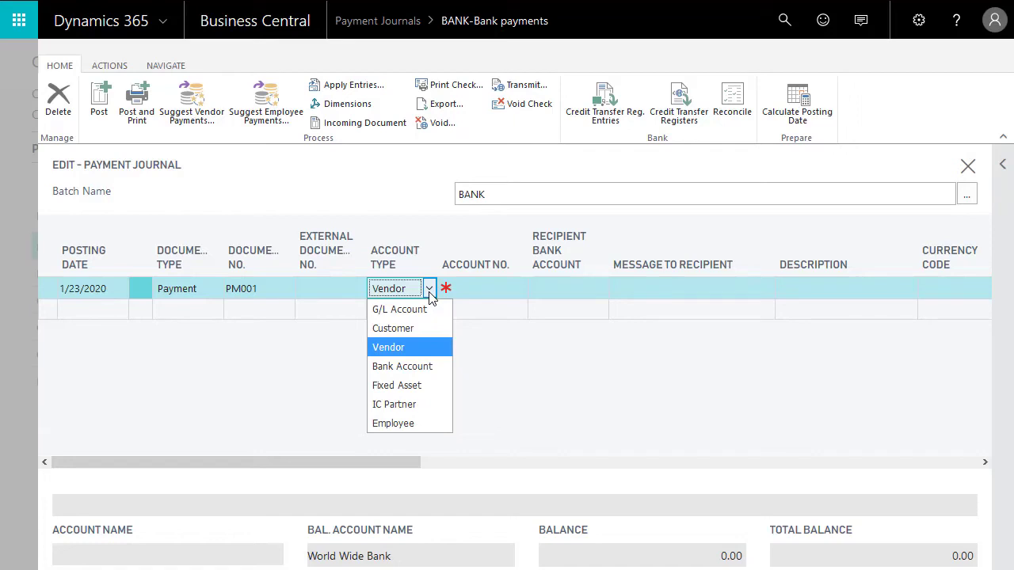
left_click(430, 295)
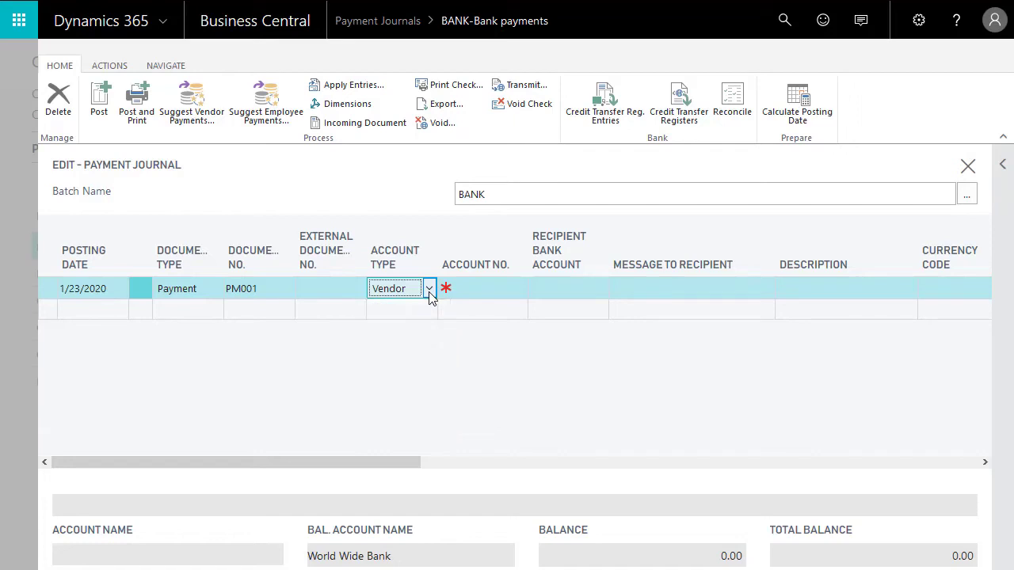
key("Tab")
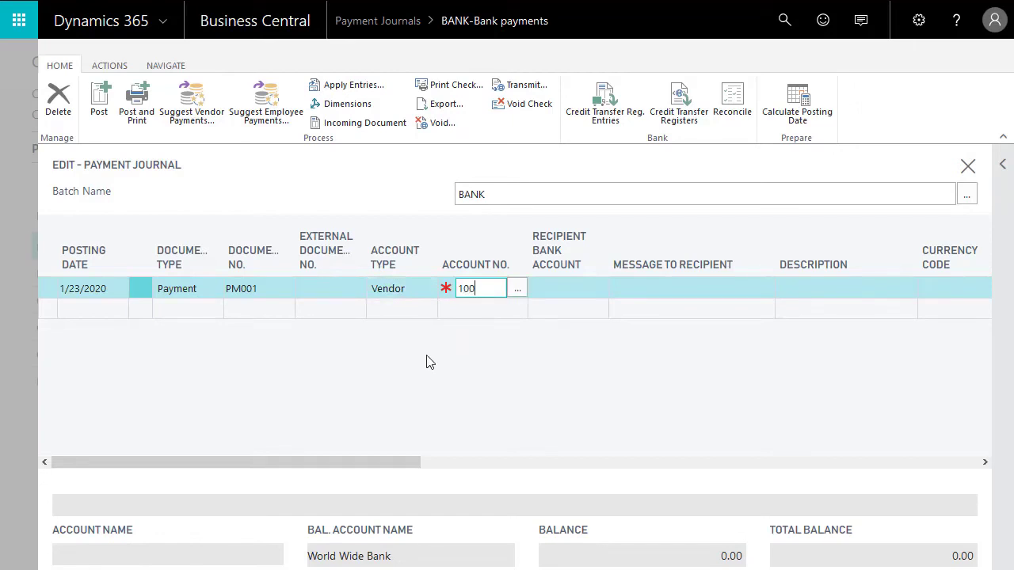
key("Tab")
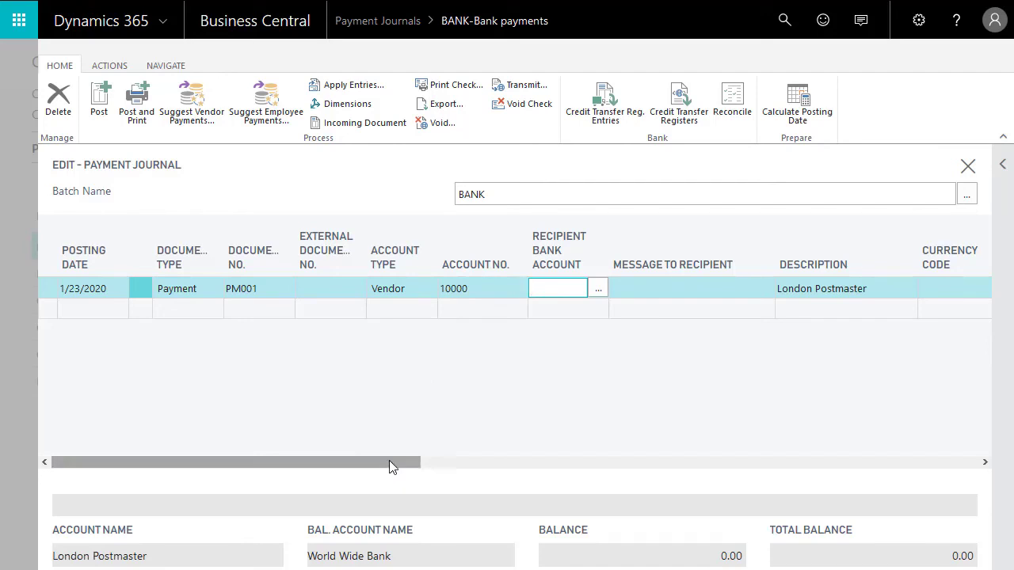
Apply the payment line to London Postmaster's invoice posted on 1/1/2020, using Apply Entries and Set Applies-to ID
left_click_drag(391, 465, 799, 443)
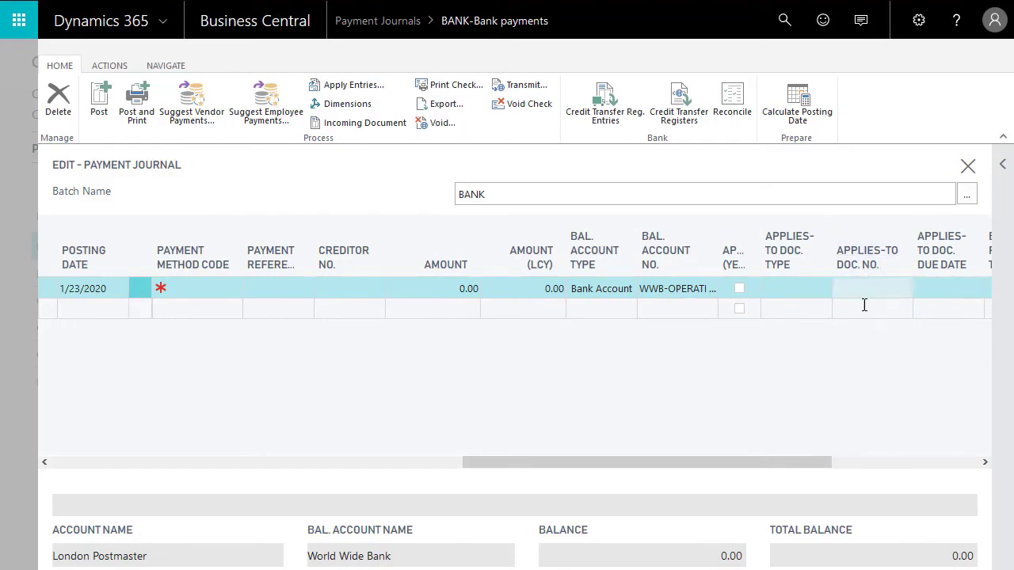
left_click_drag(793, 466, 310, 491)
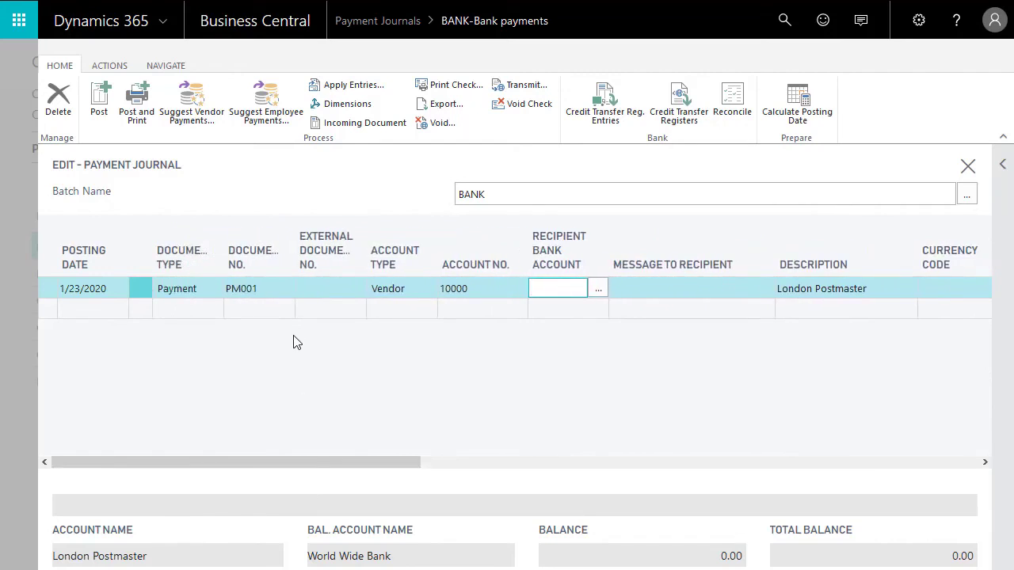
left_click(335, 90)
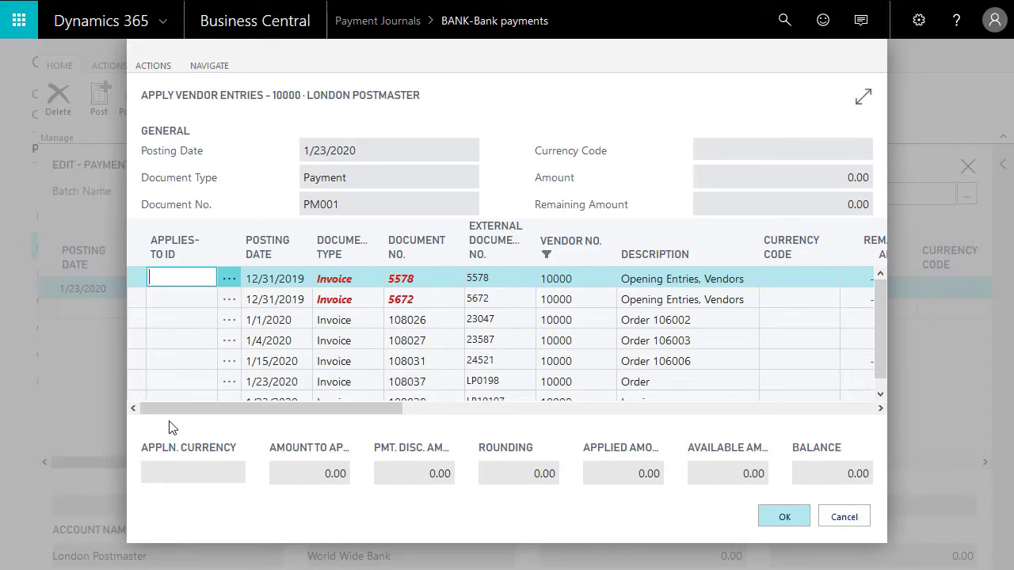
left_click(863, 96)
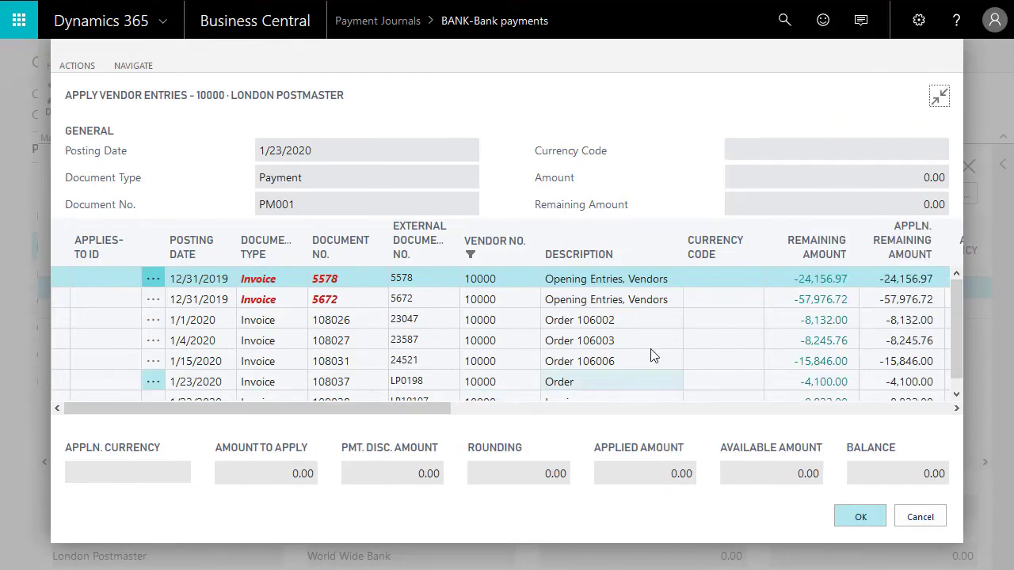
left_click(720, 319)
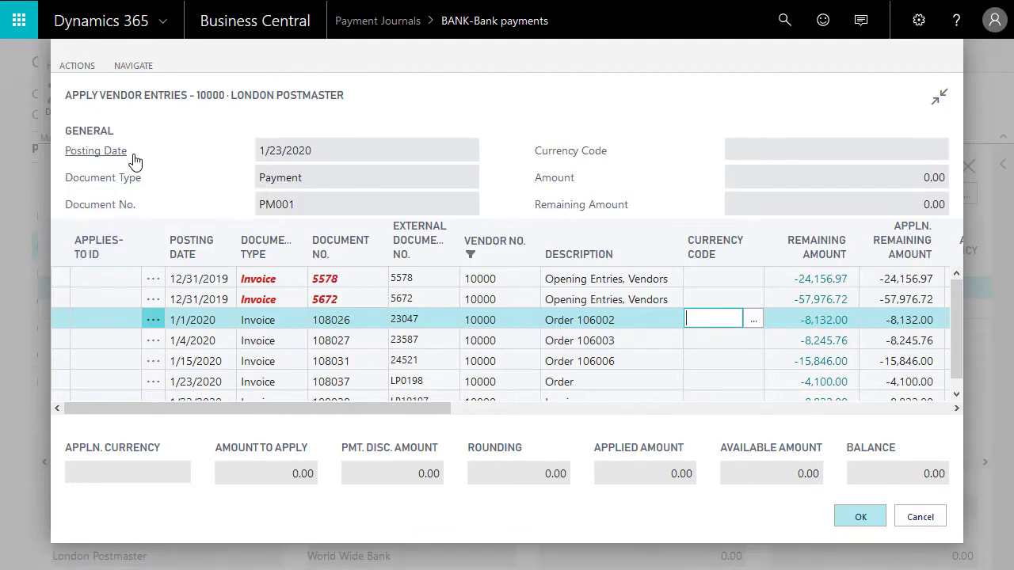
left_click(77, 66)
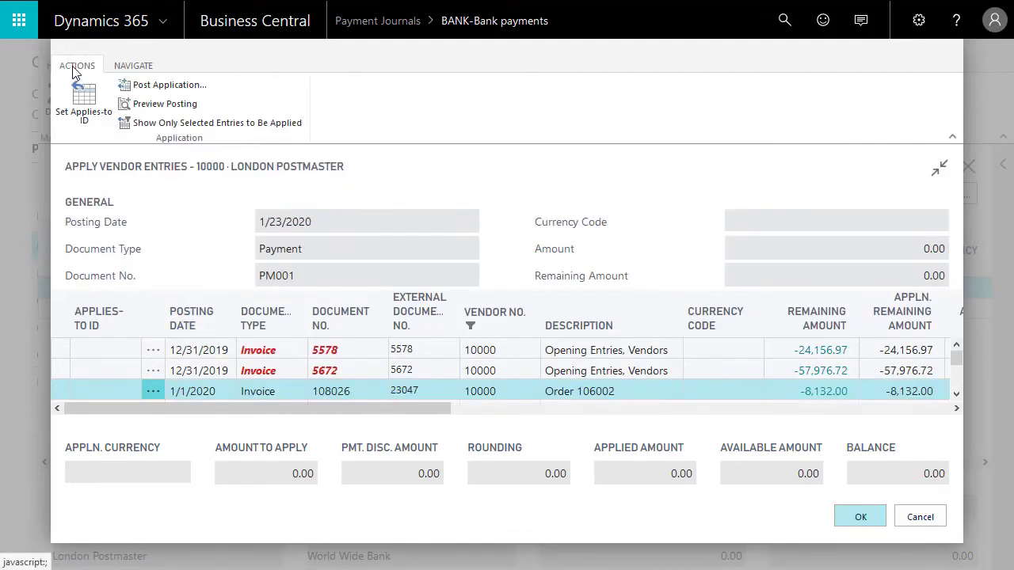
left_click(85, 107)
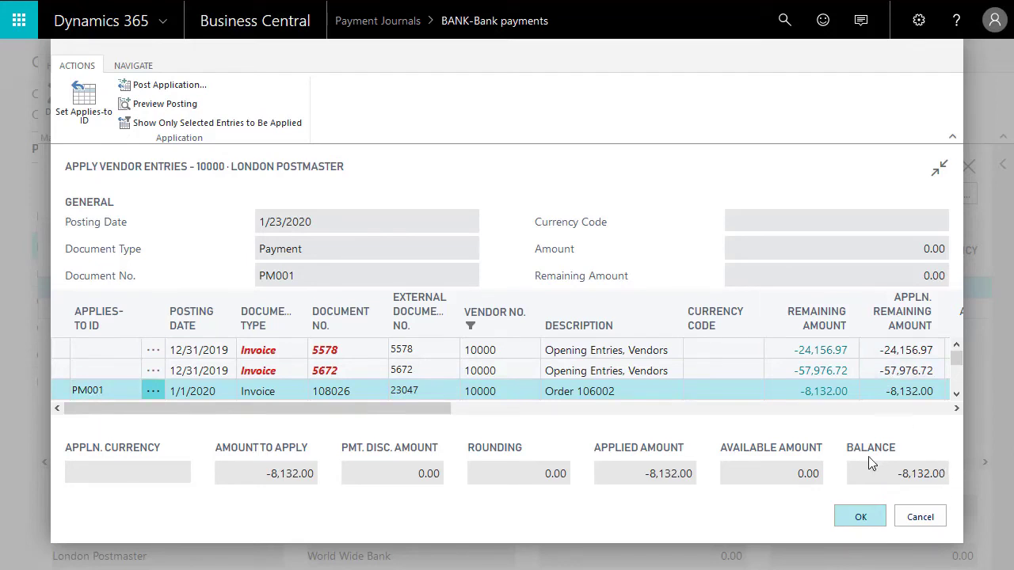
left_click(859, 519)
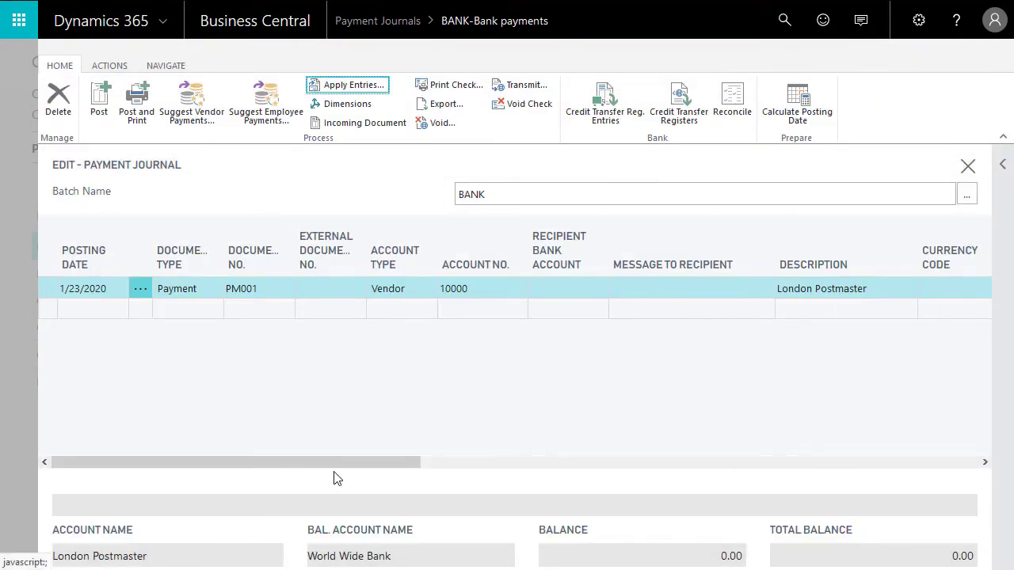
Check the payment line's amount and application columns, post the journal lines and return to the home page
left_click_drag(334, 466, 735, 411)
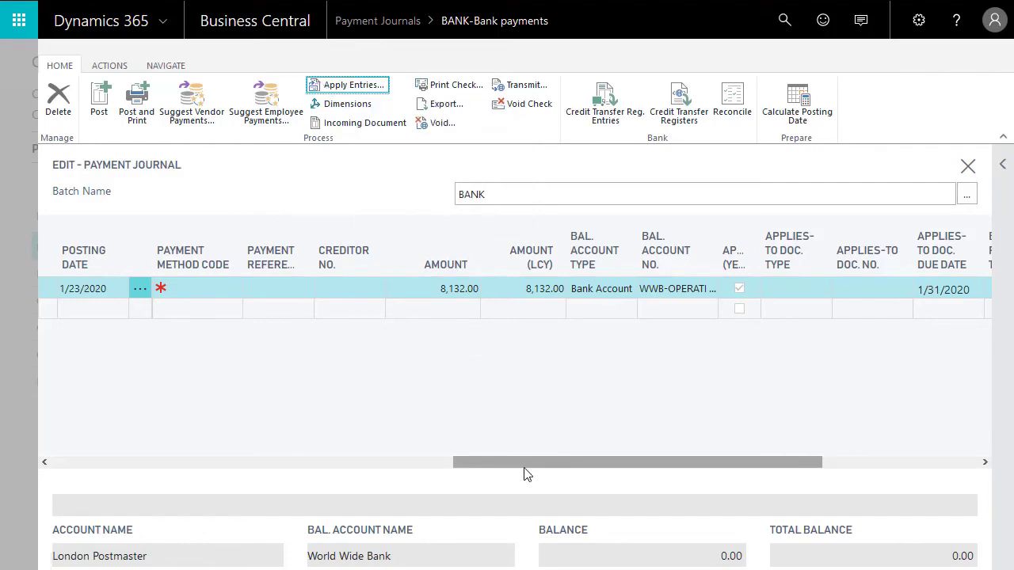
left_click_drag(476, 467, 38, 466)
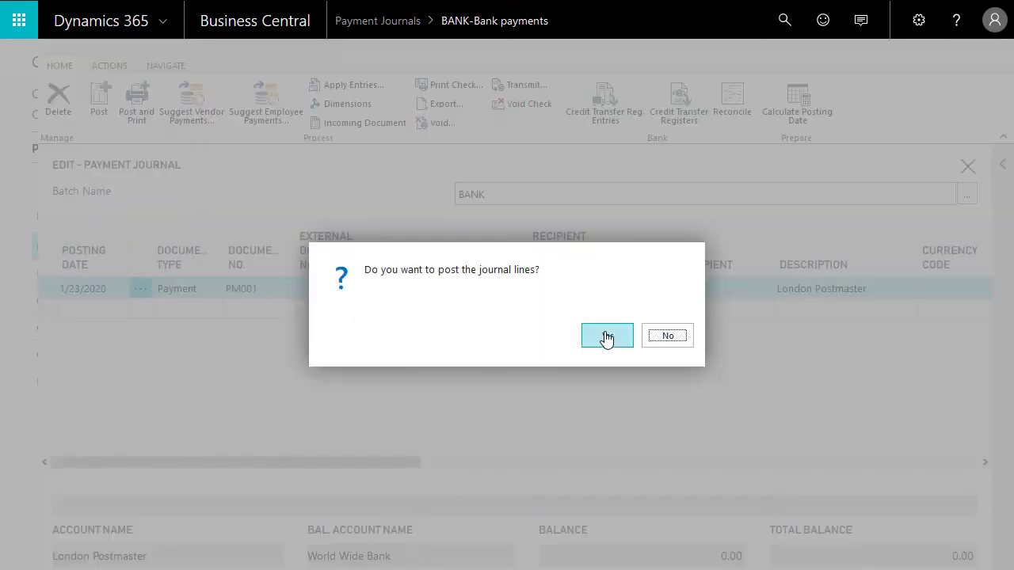
left_click(605, 338)
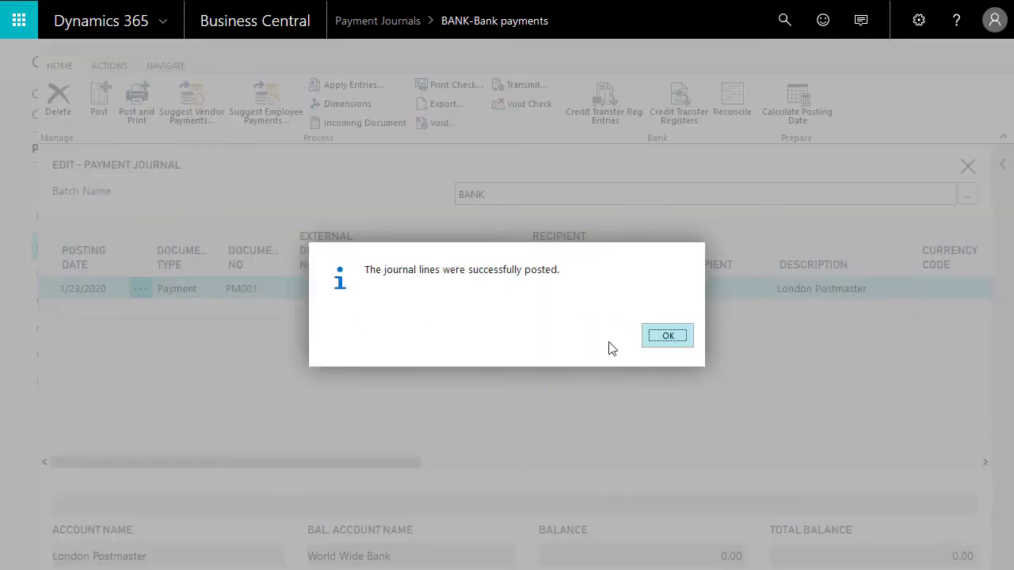
left_click(661, 339)
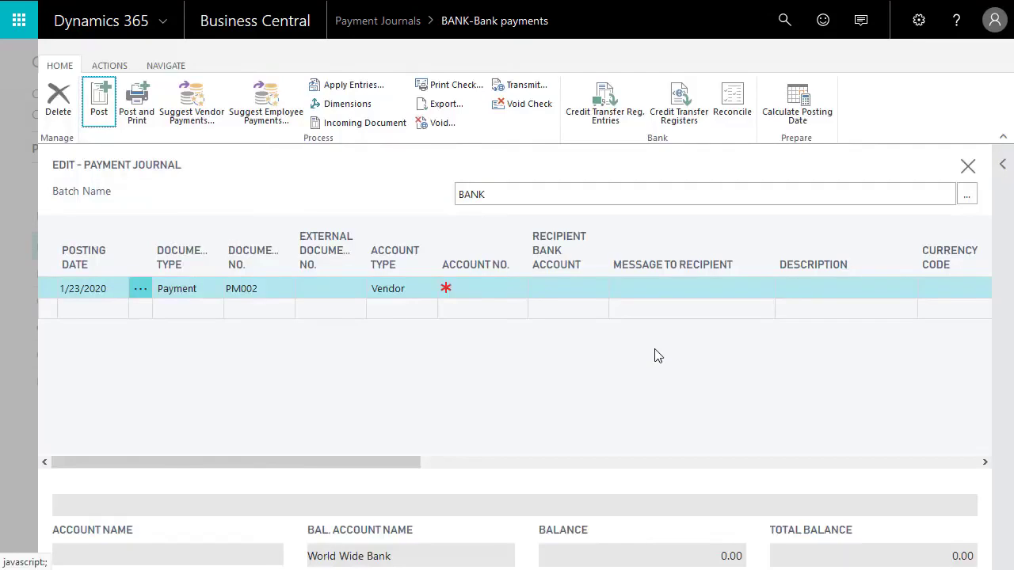
key("Escape")
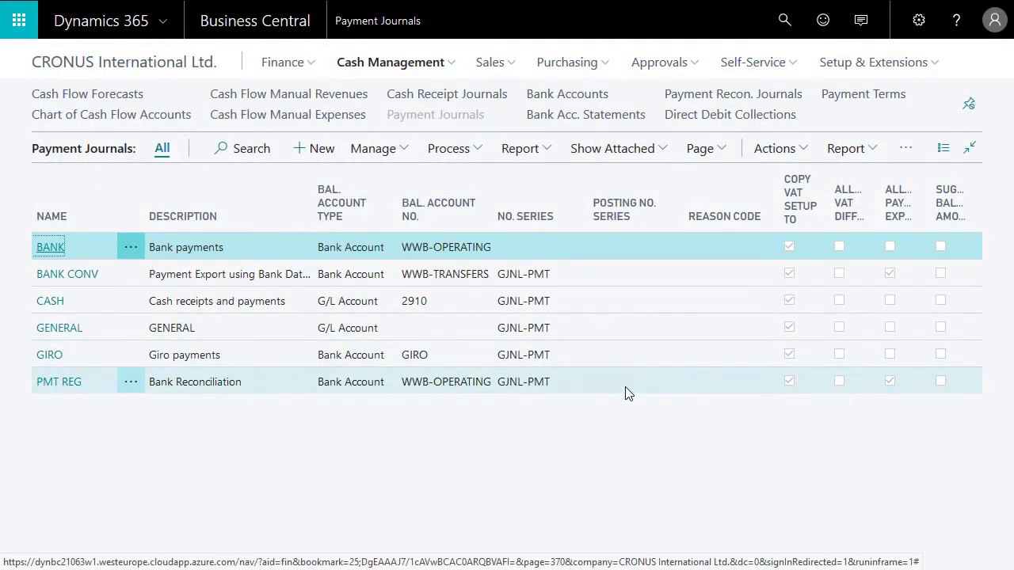
key("Escape")
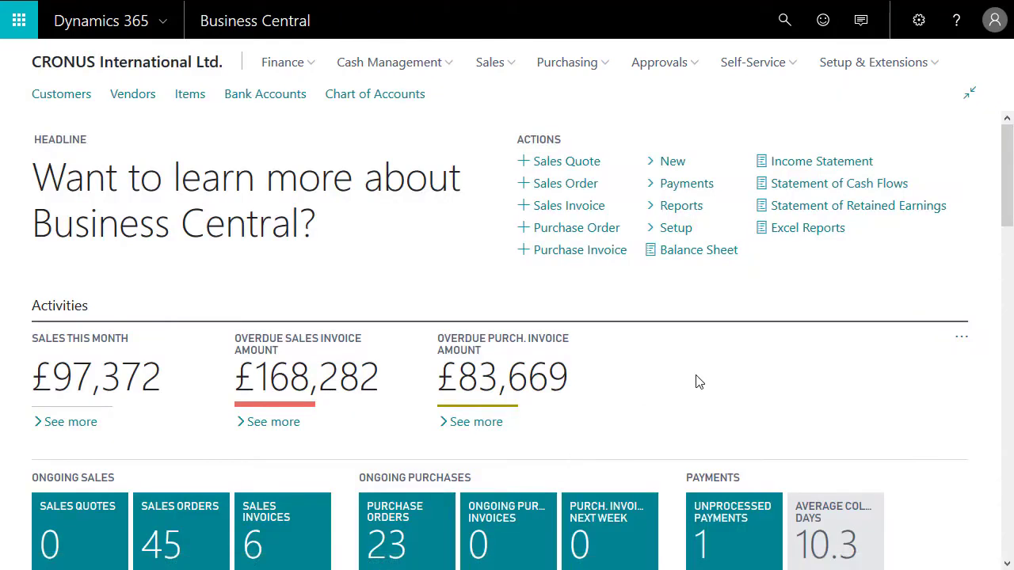
Open the customer card of The Cannon Group PLC and display its customer ledger entries
left_click(61, 95)
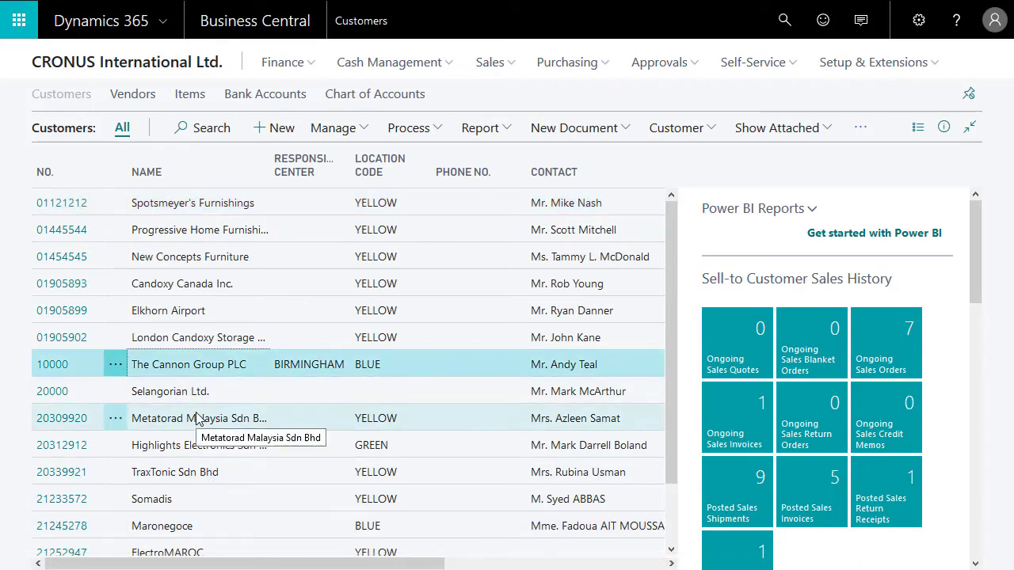
left_click(349, 135)
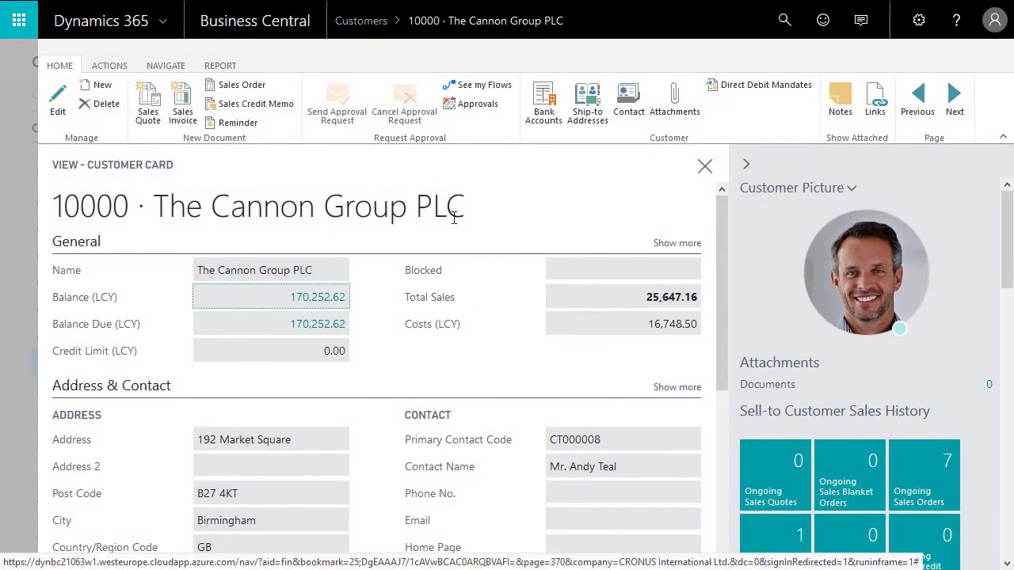
left_click(166, 66)
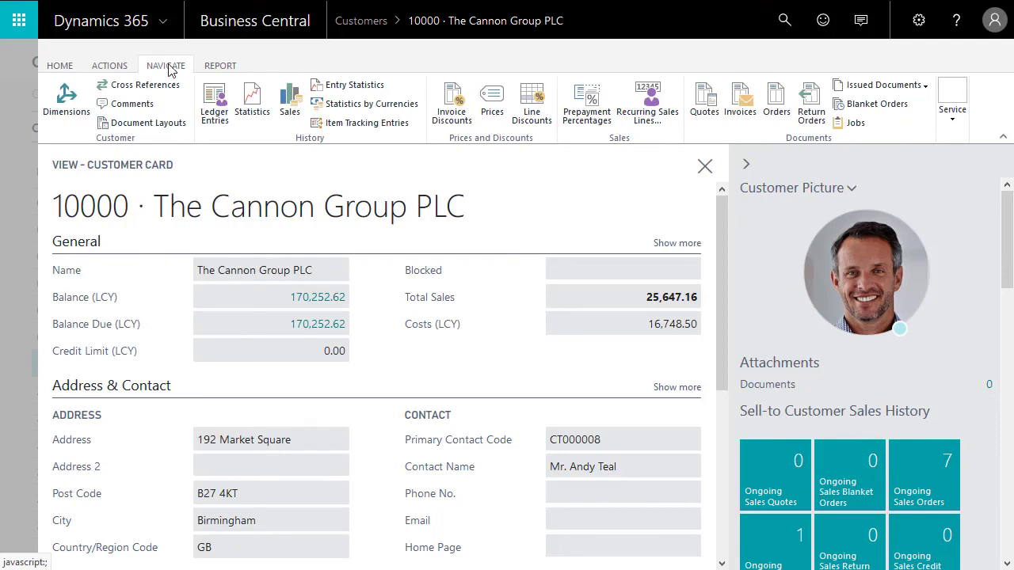
left_click(212, 113)
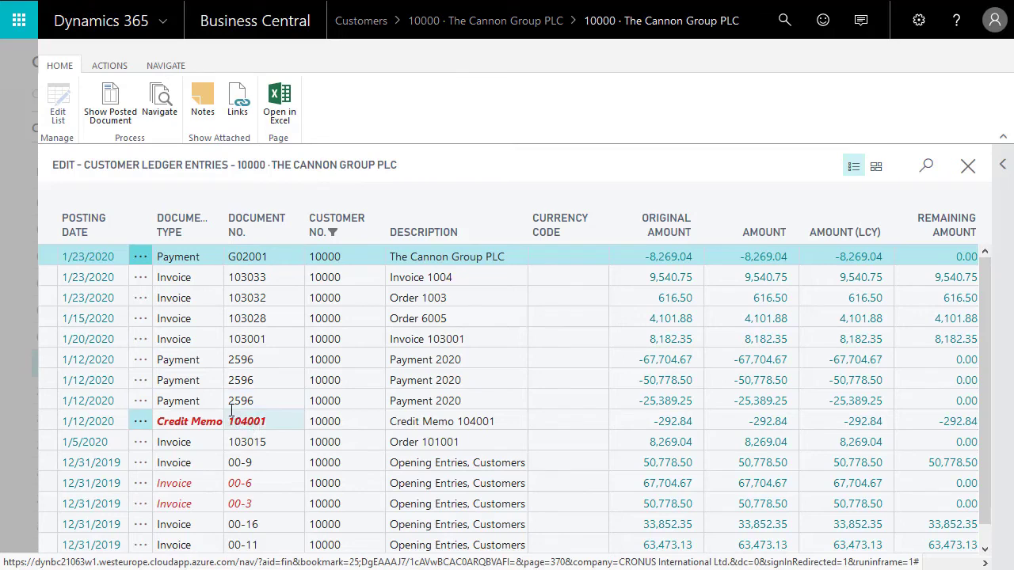
Compare the 1/23/2020 payment with the 1/5/2020 invoice and briefly open the detailed entries behind the invoice's remaining amount
left_click(468, 259)
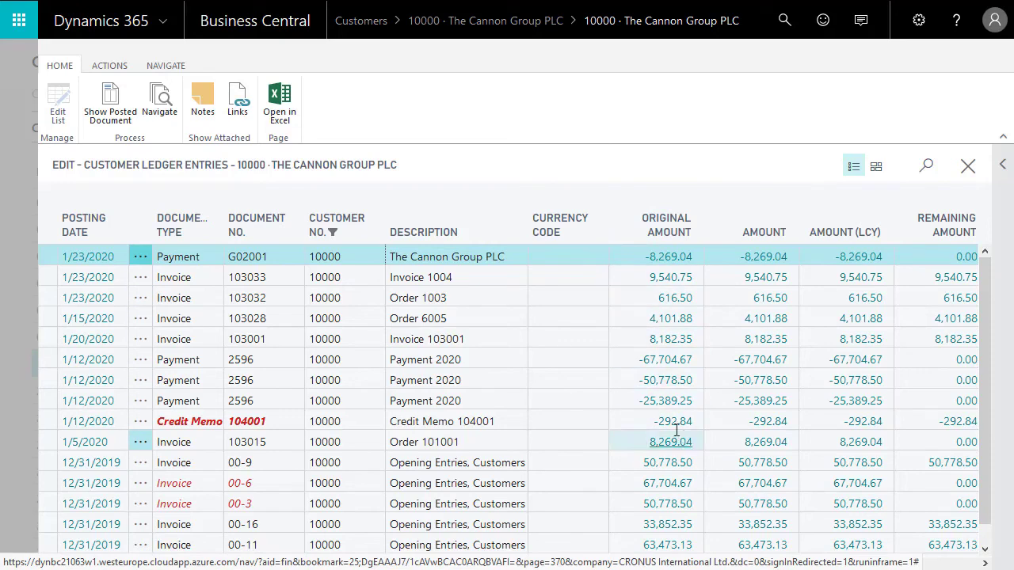
left_click(911, 450)
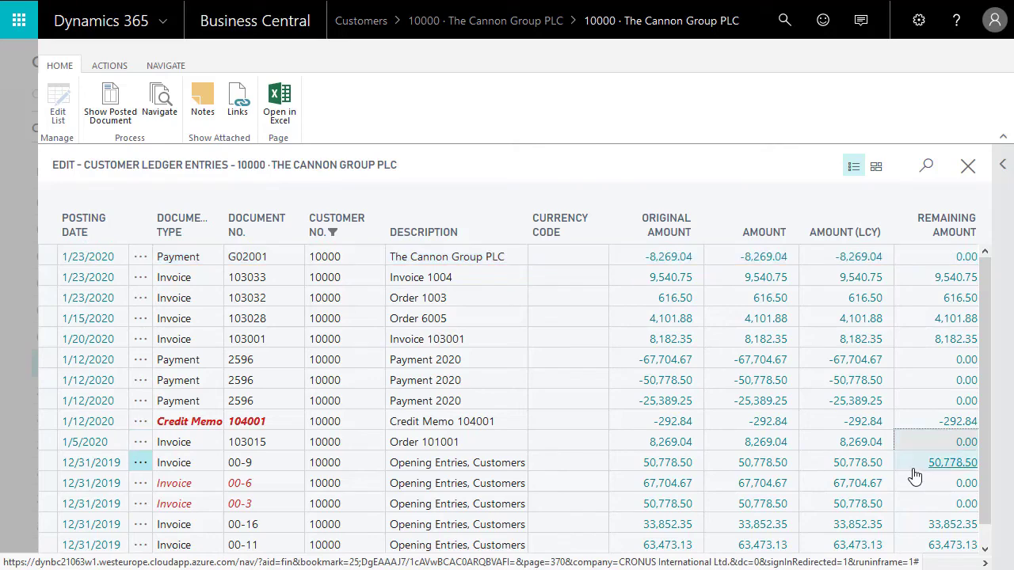
left_click(919, 440)
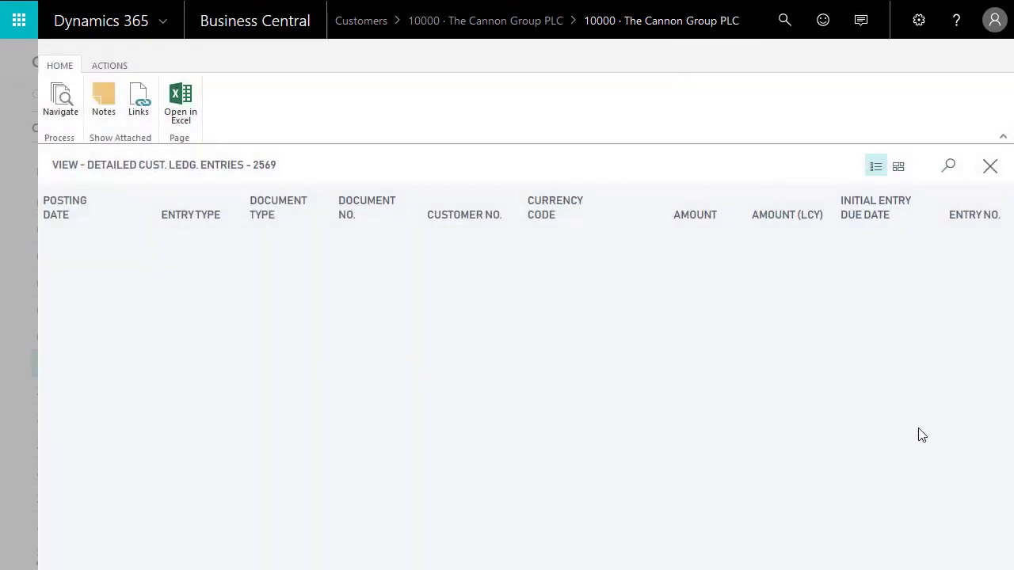
key("Escape")
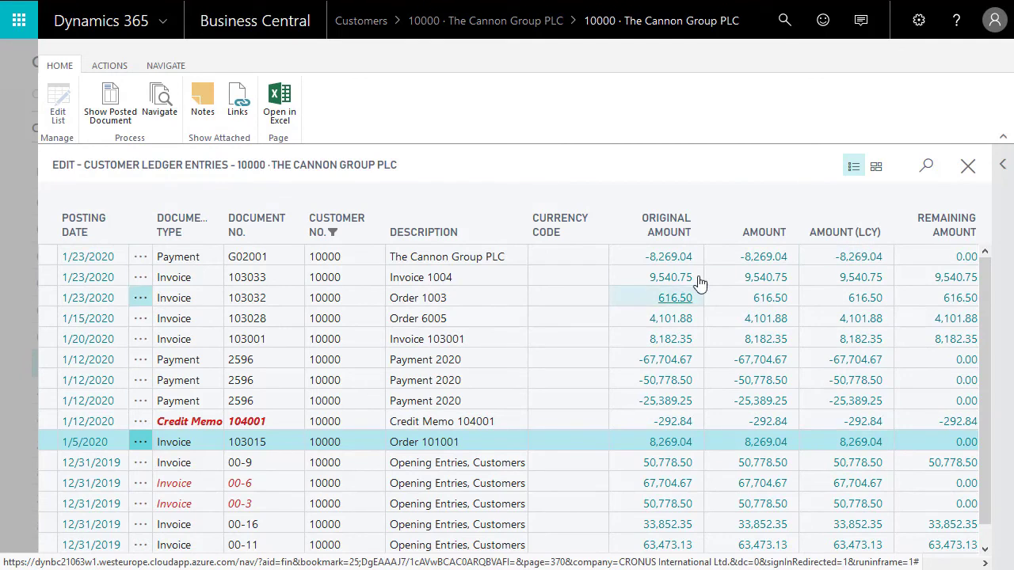
Show the ledger entry details for the 1/23/2020 payment, view its applied entries, and collapse the details again
left_click(538, 255)
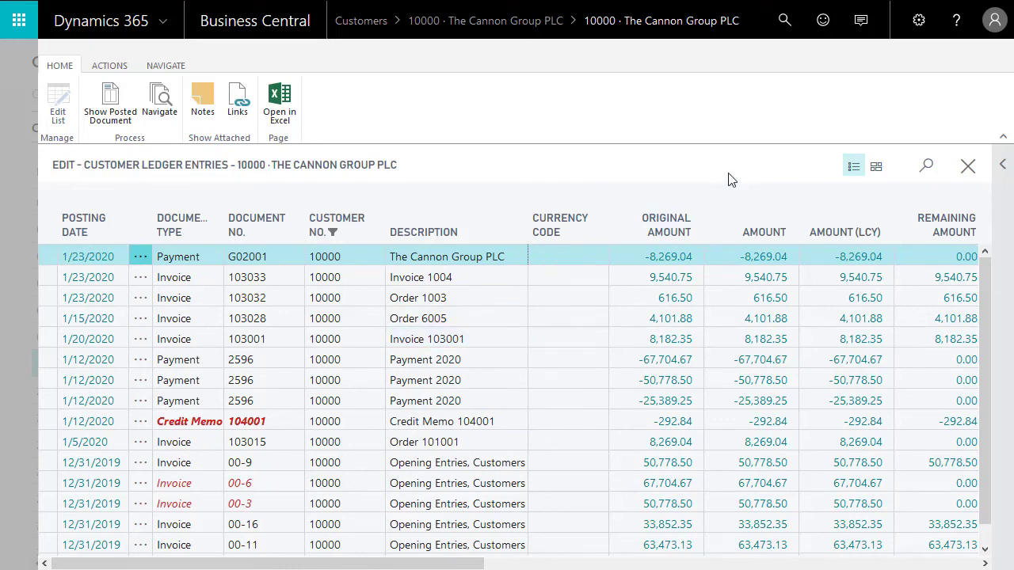
left_click(999, 164)
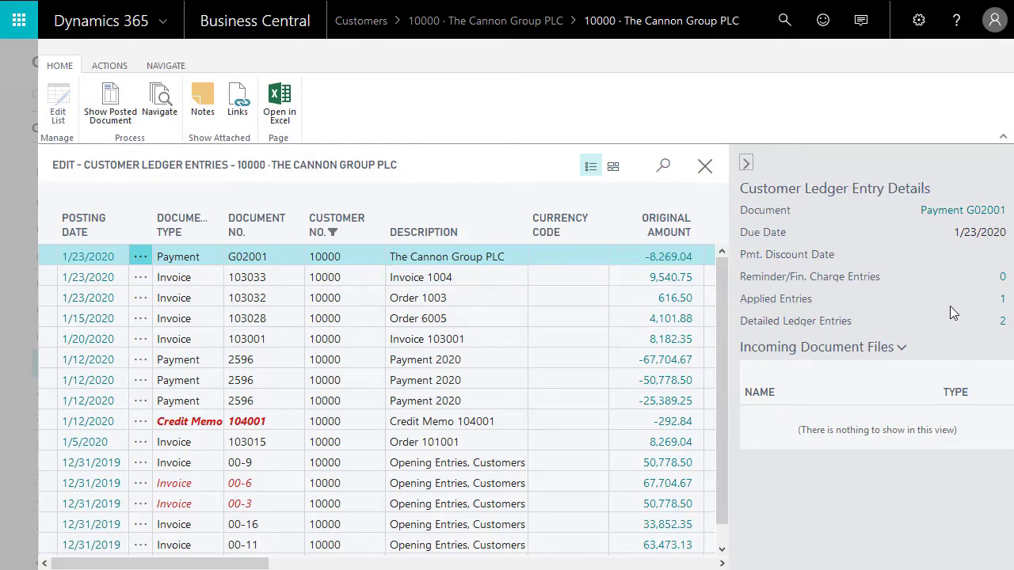
left_click(1001, 304)
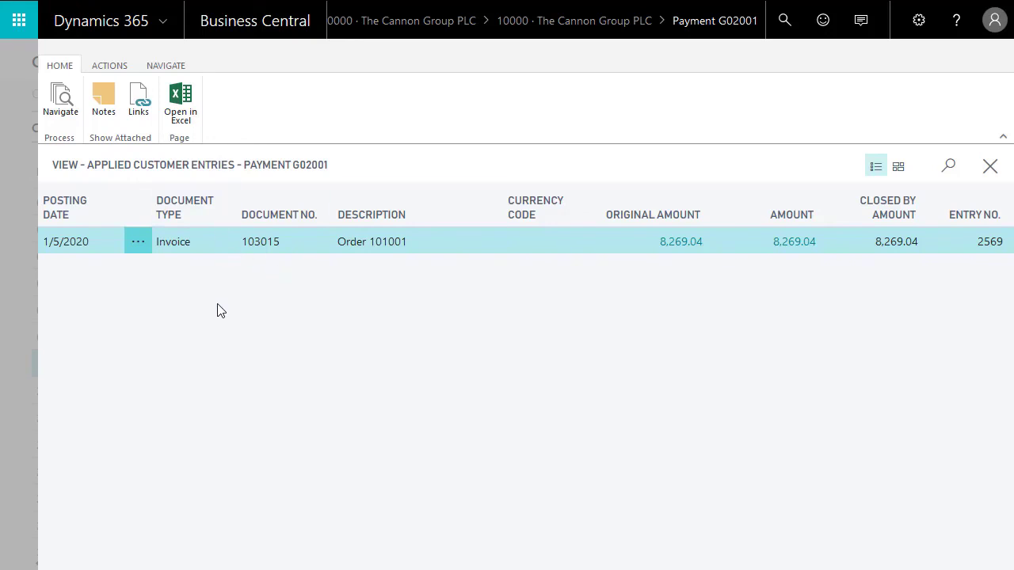
key("Escape")
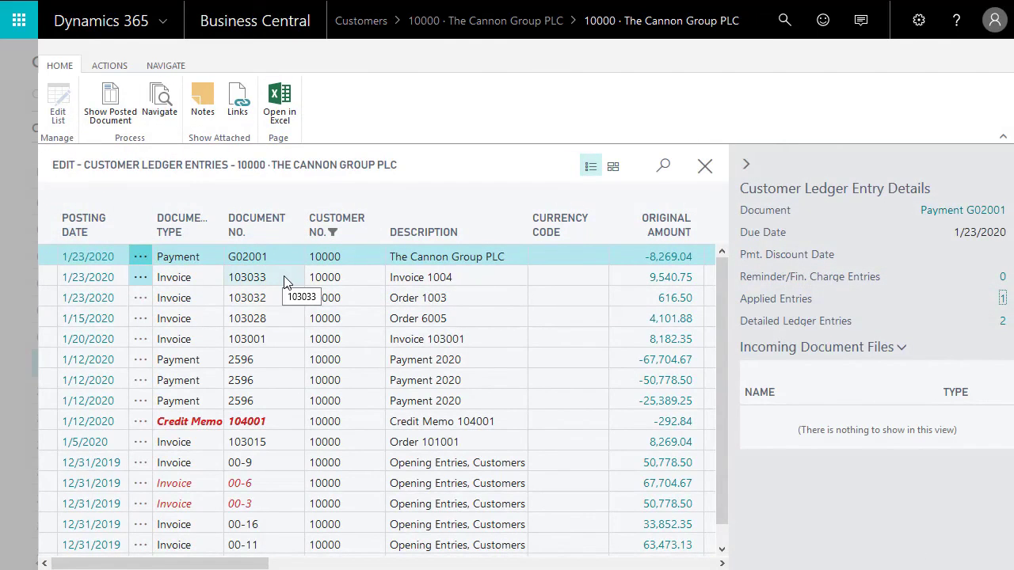
left_click(746, 168)
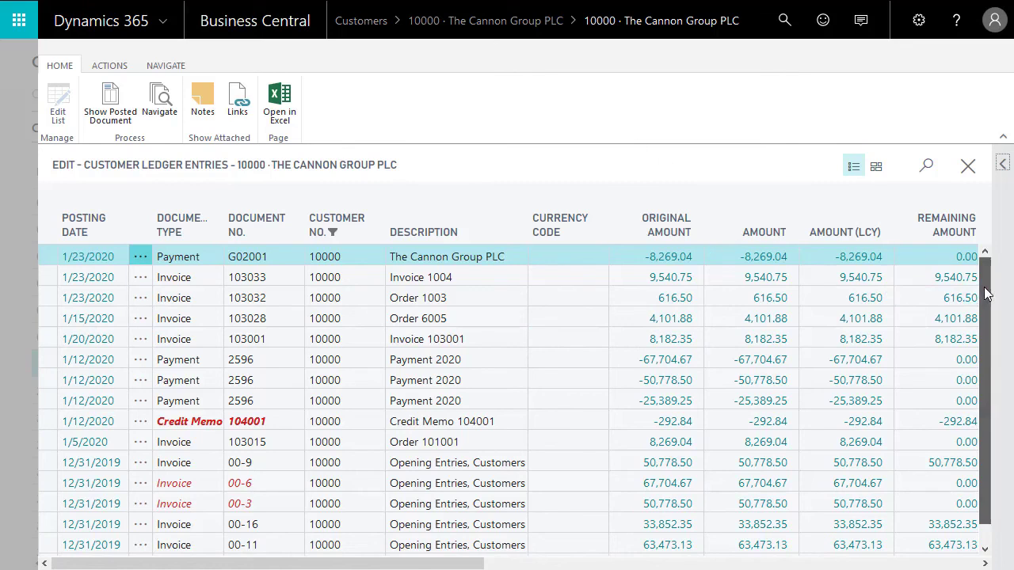
Review the detailed ledger entries of the 1/5/2020 invoice, including the payment application, and return to the customer ledger entries
left_click_drag(986, 293, 986, 312)
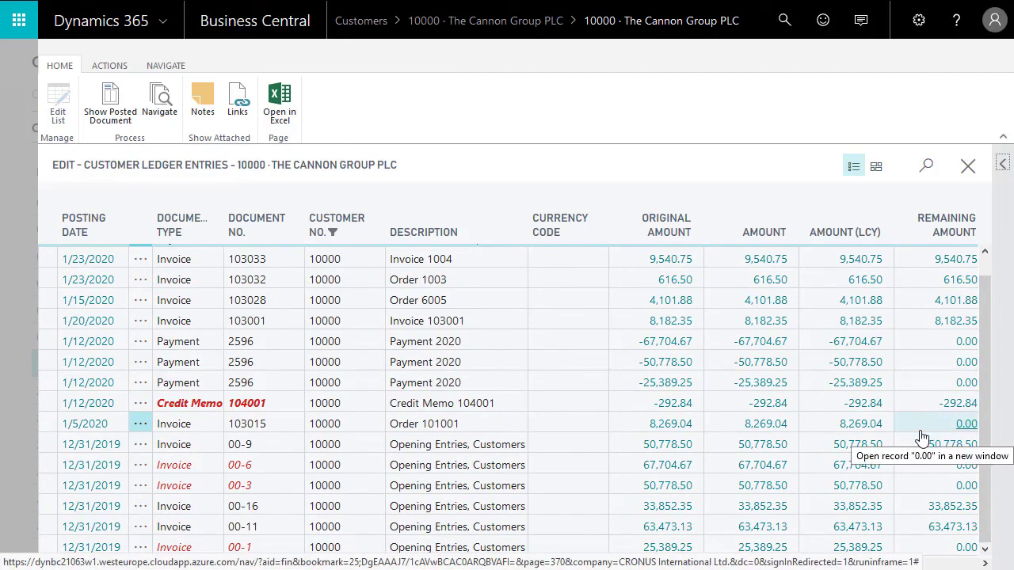
left_click(560, 425)
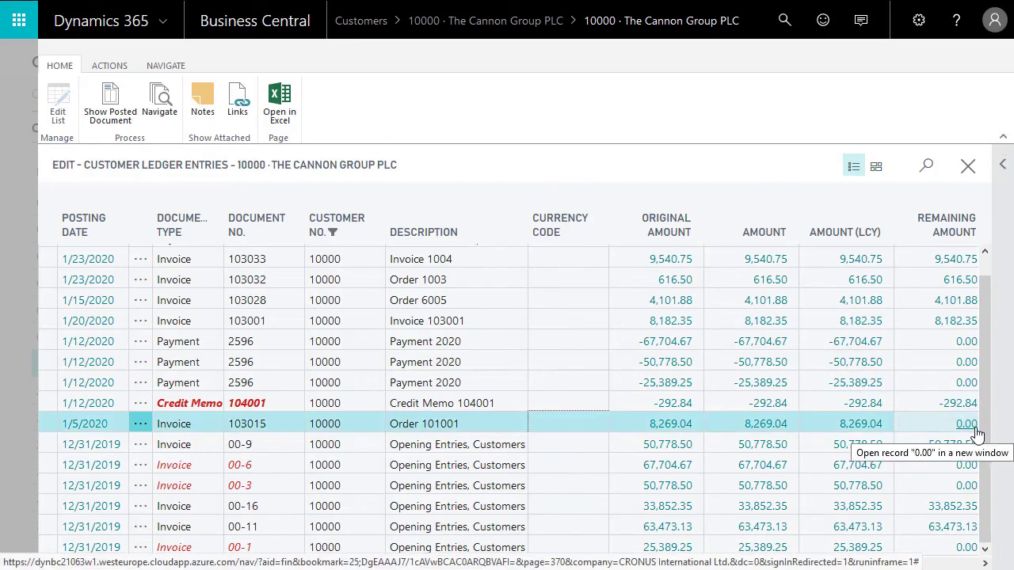
left_click(180, 68)
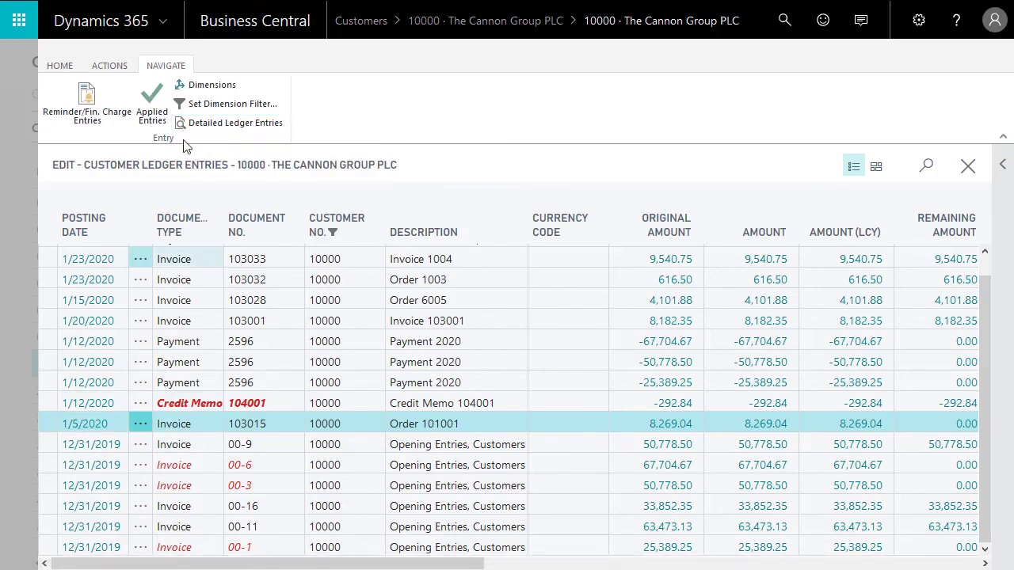
left_click(206, 125)
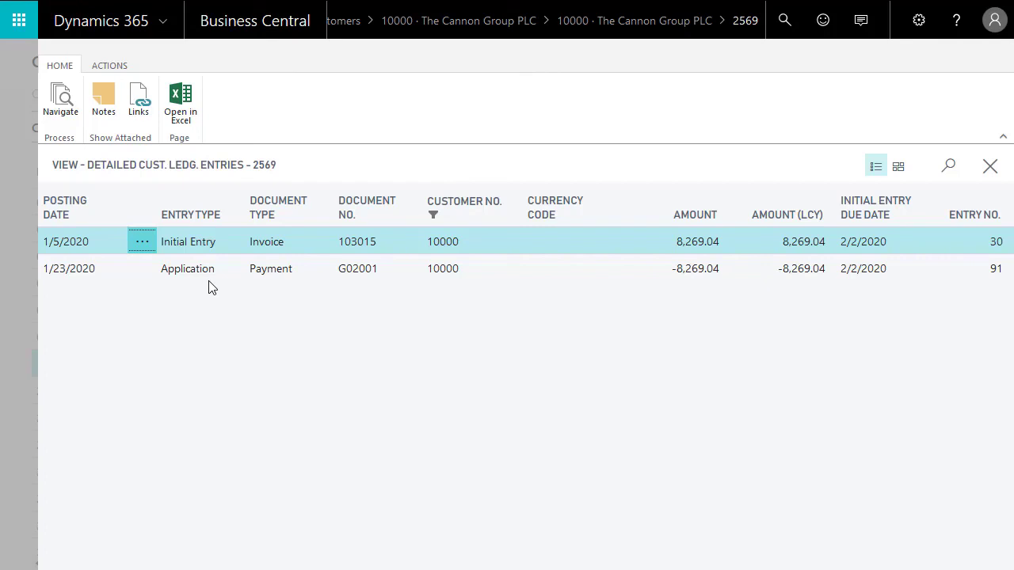
left_click(529, 268)
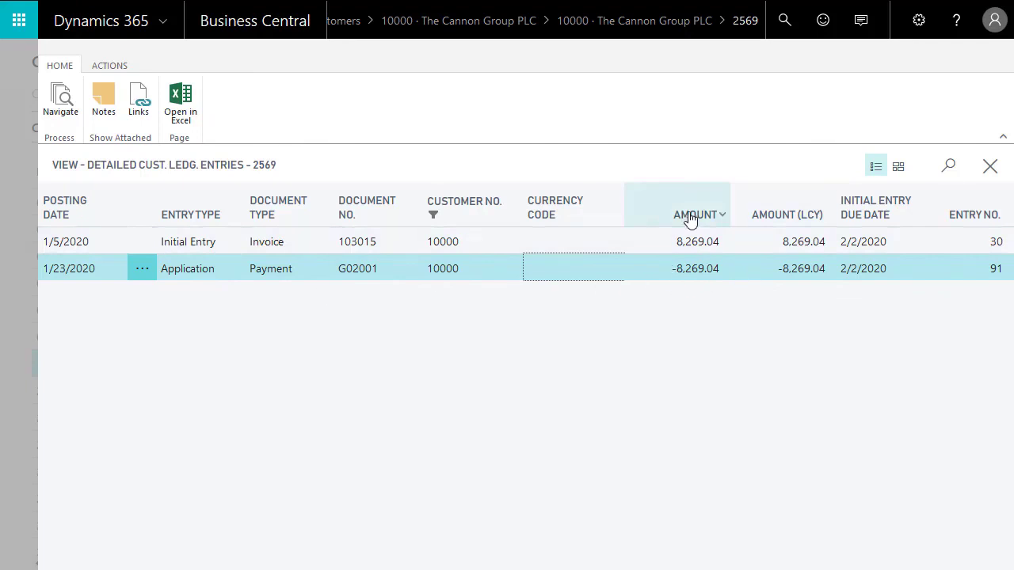
key("Escape")
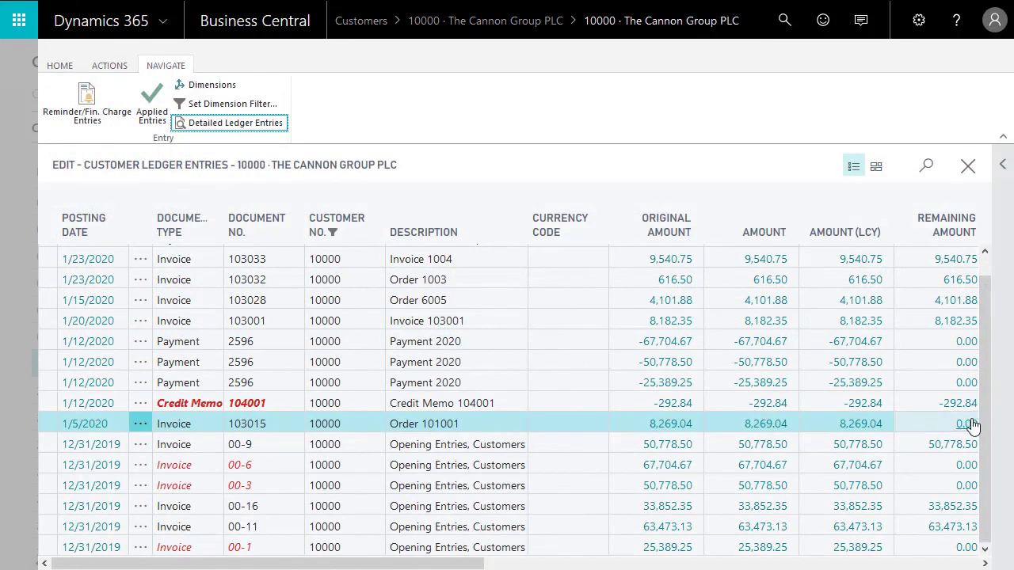